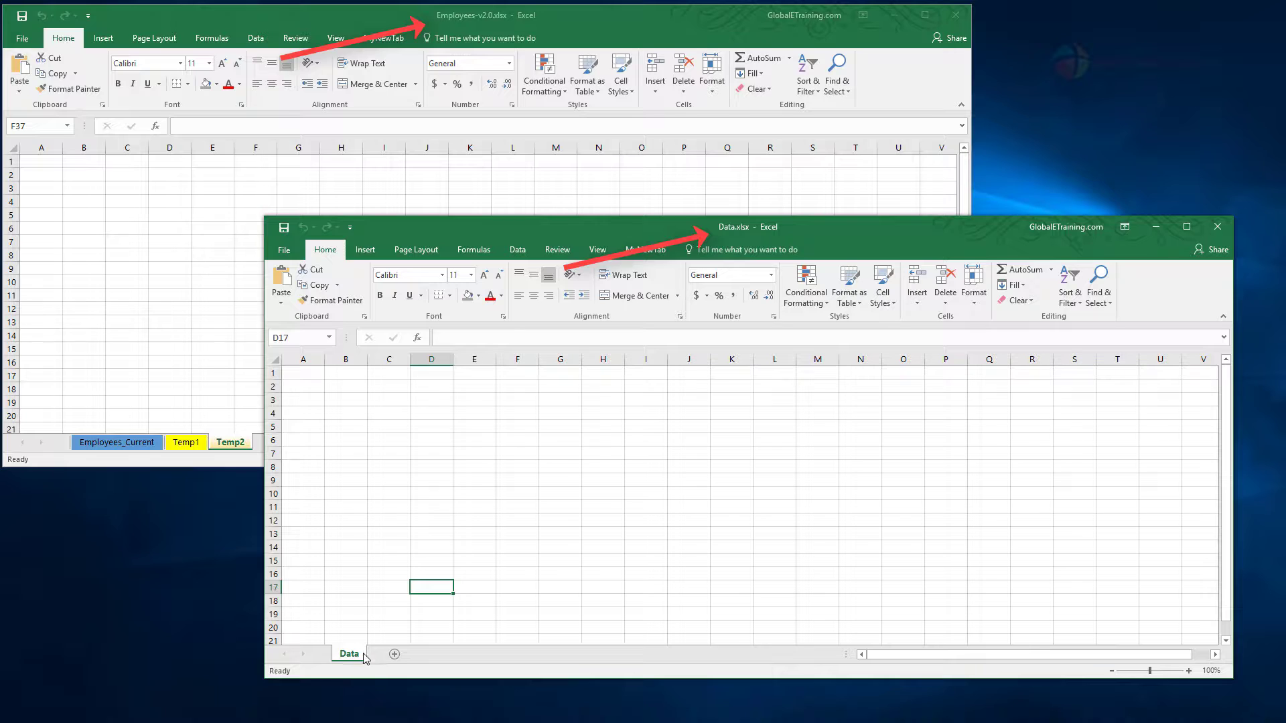
# Step: Display the Employees_Current sheet in the Employees-v2.0.xlsx workbook, with Data.xlsx kept open behind it
pyautogui.doubleClick(349, 653)
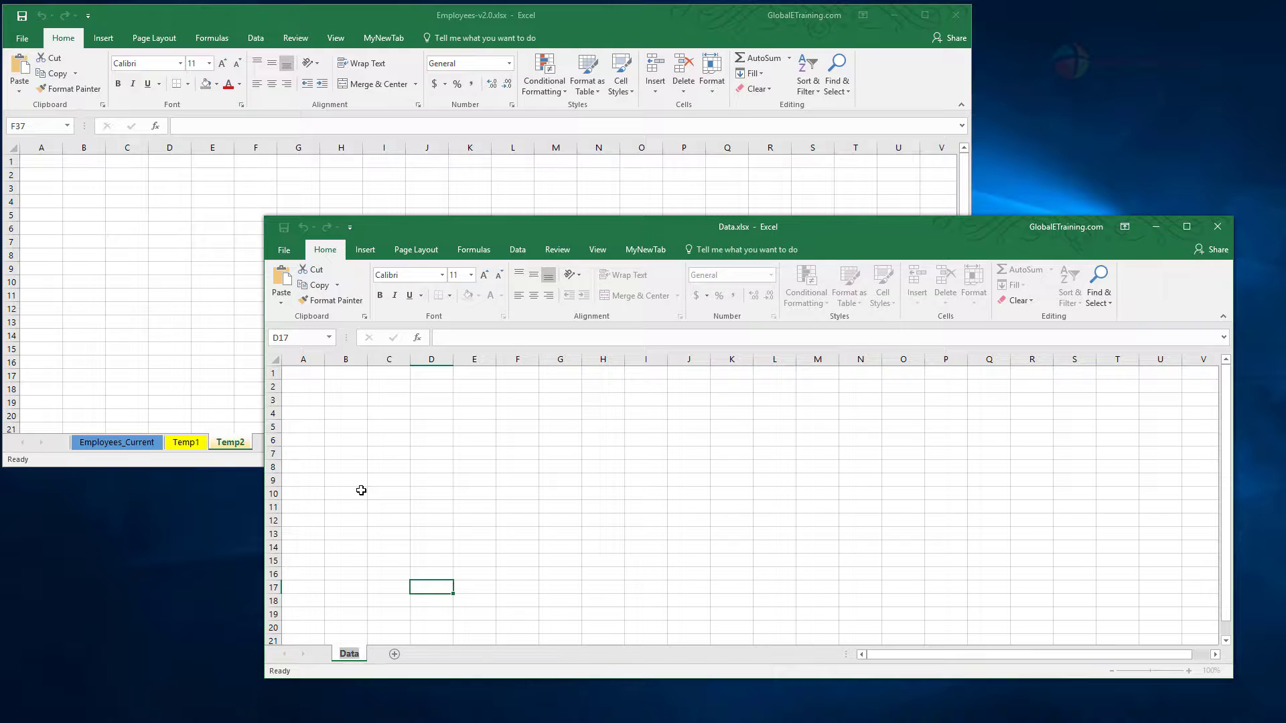
pyautogui.click(231, 403)
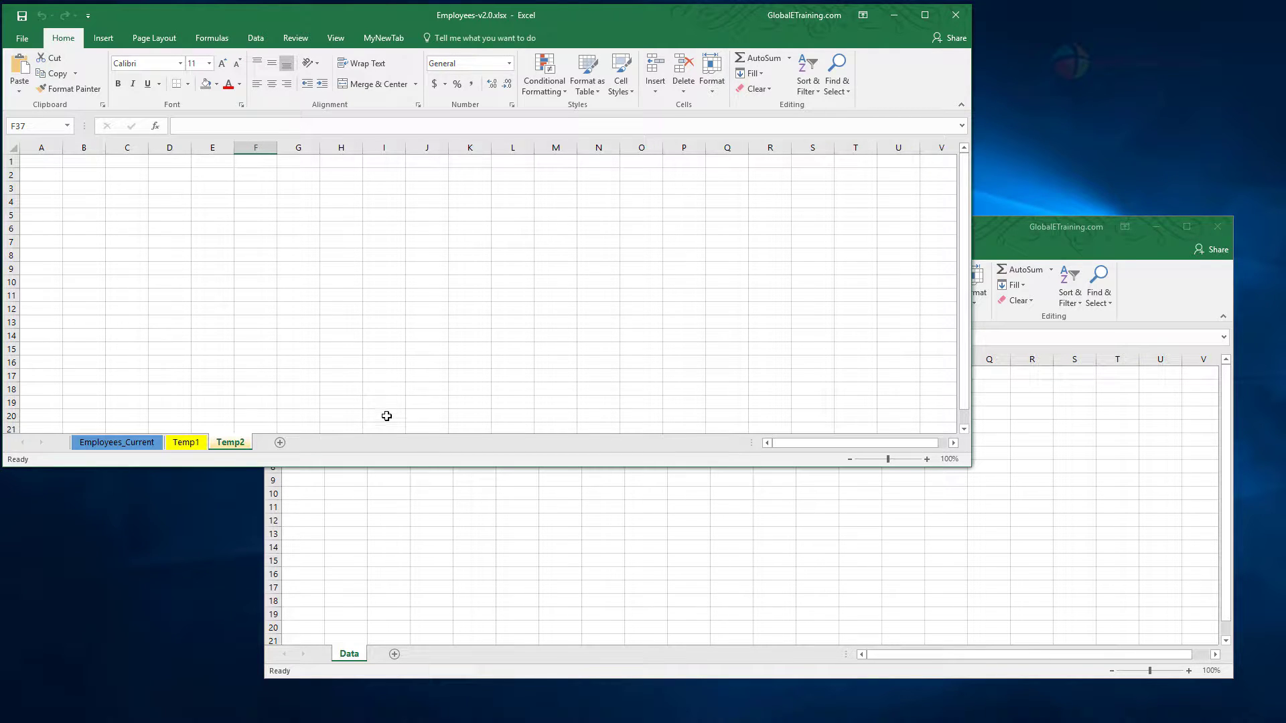
pyautogui.click(138, 445)
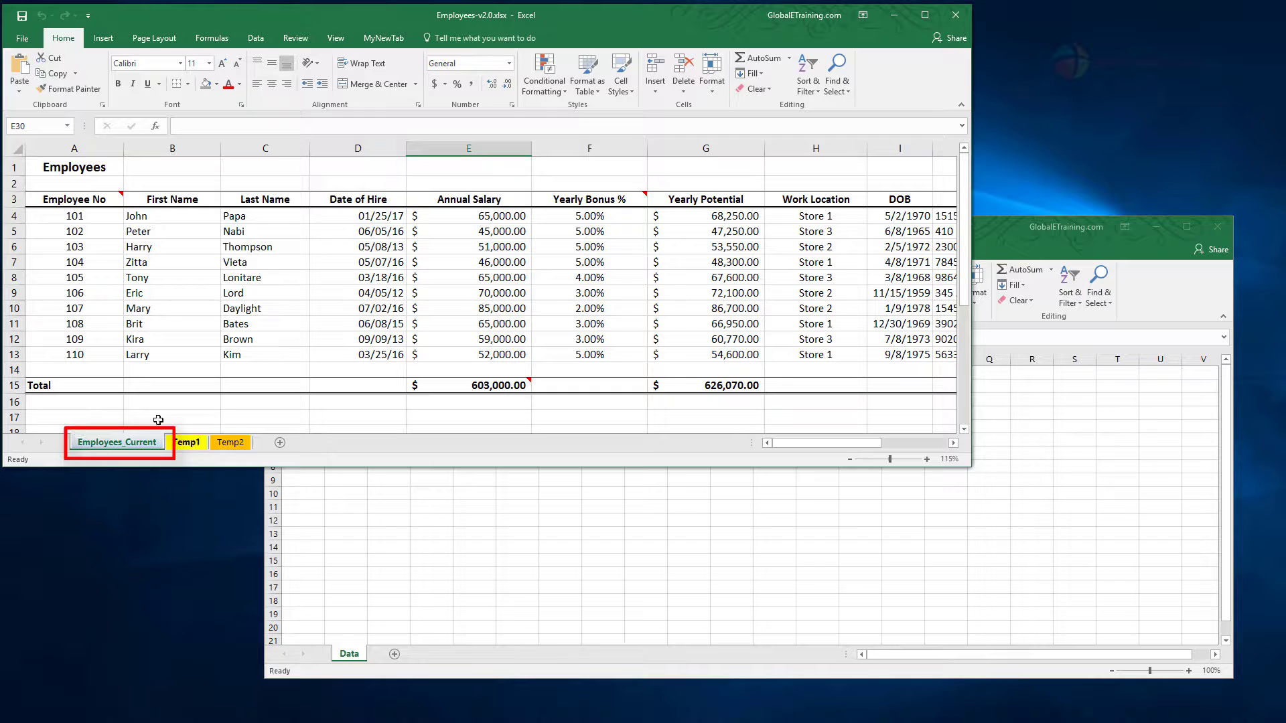
pyautogui.click(403, 520)
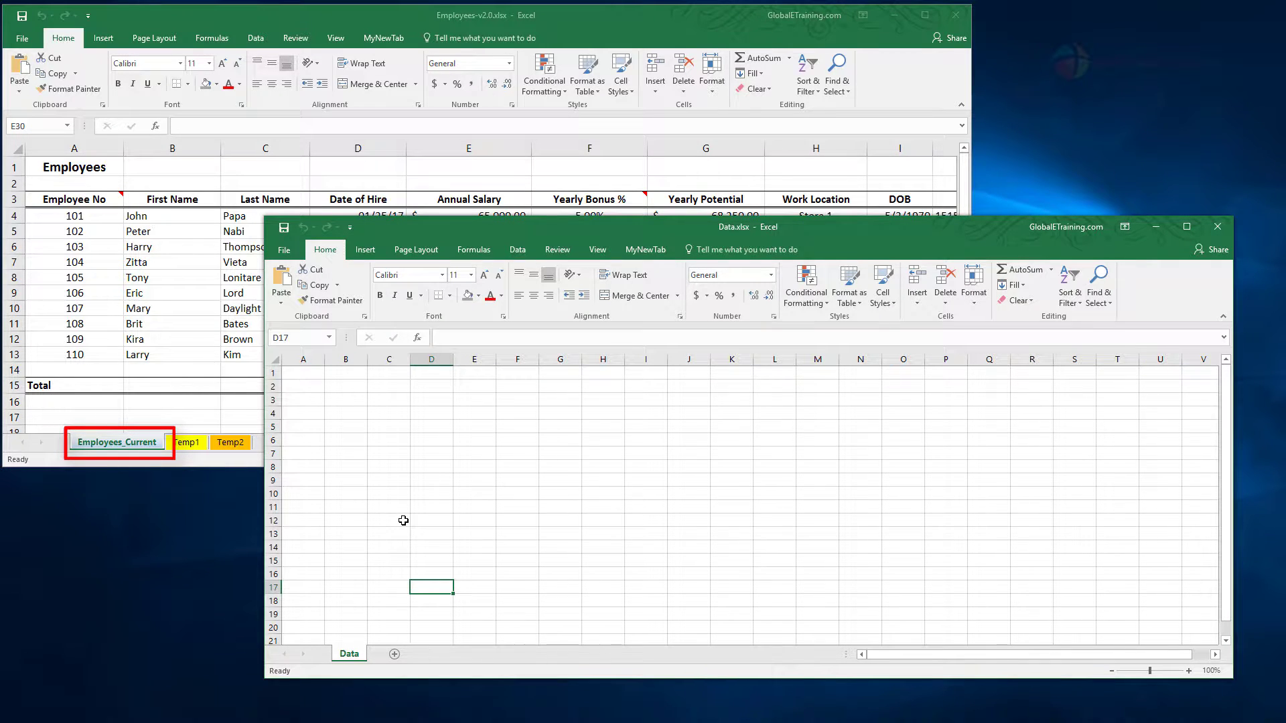
pyautogui.click(162, 412)
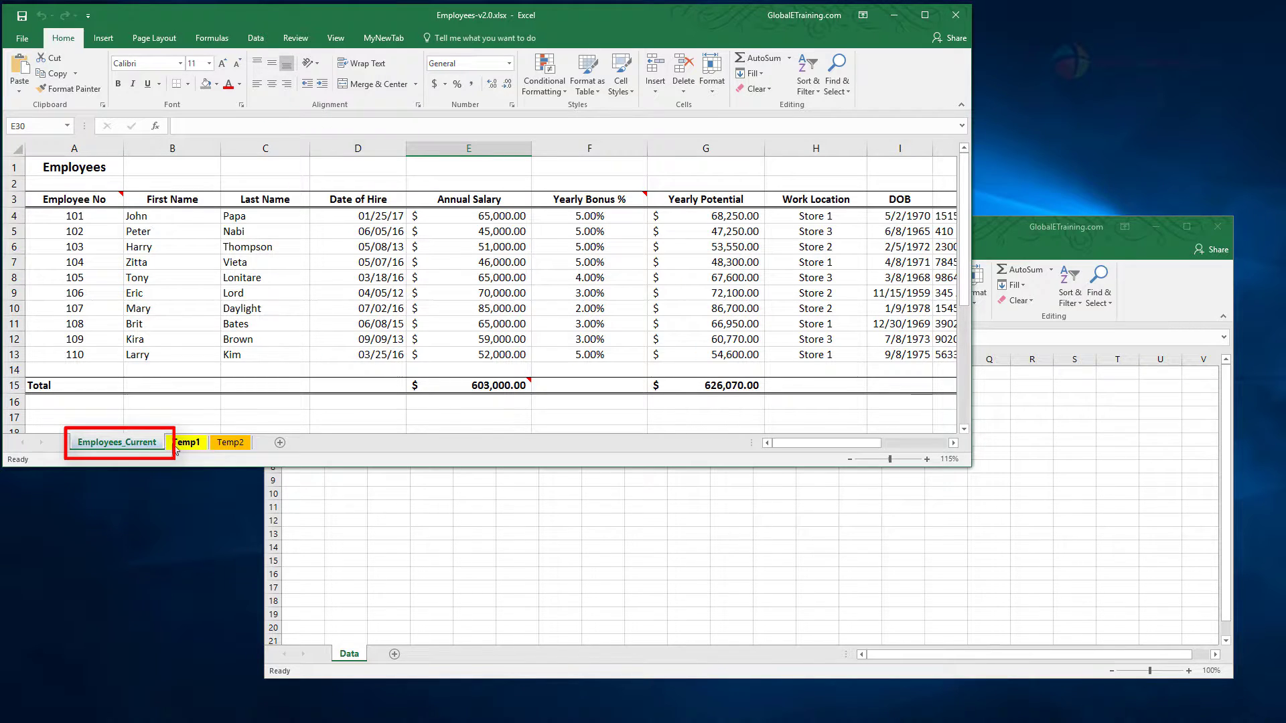
# Step: Copy the Employees_Current sheet to the end of its own workbook, Employees-v2.0.xlsx
pyautogui.rightClick(132, 447)
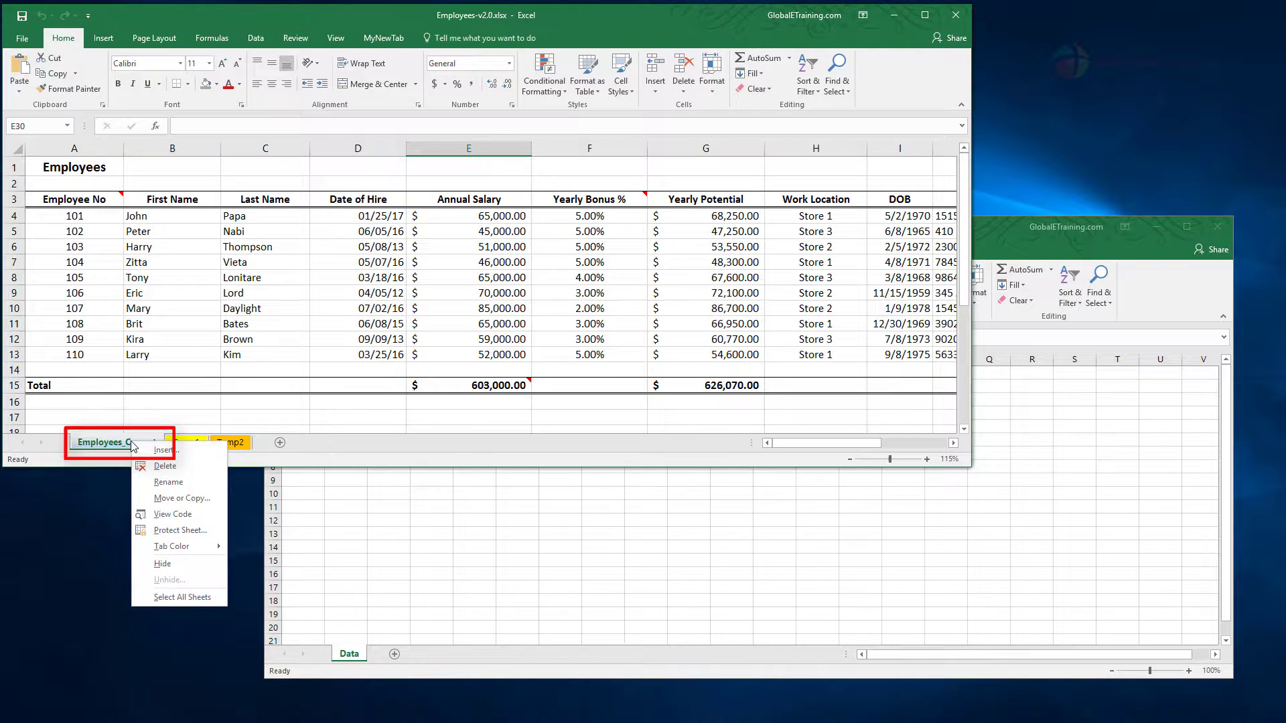
pyautogui.click(196, 499)
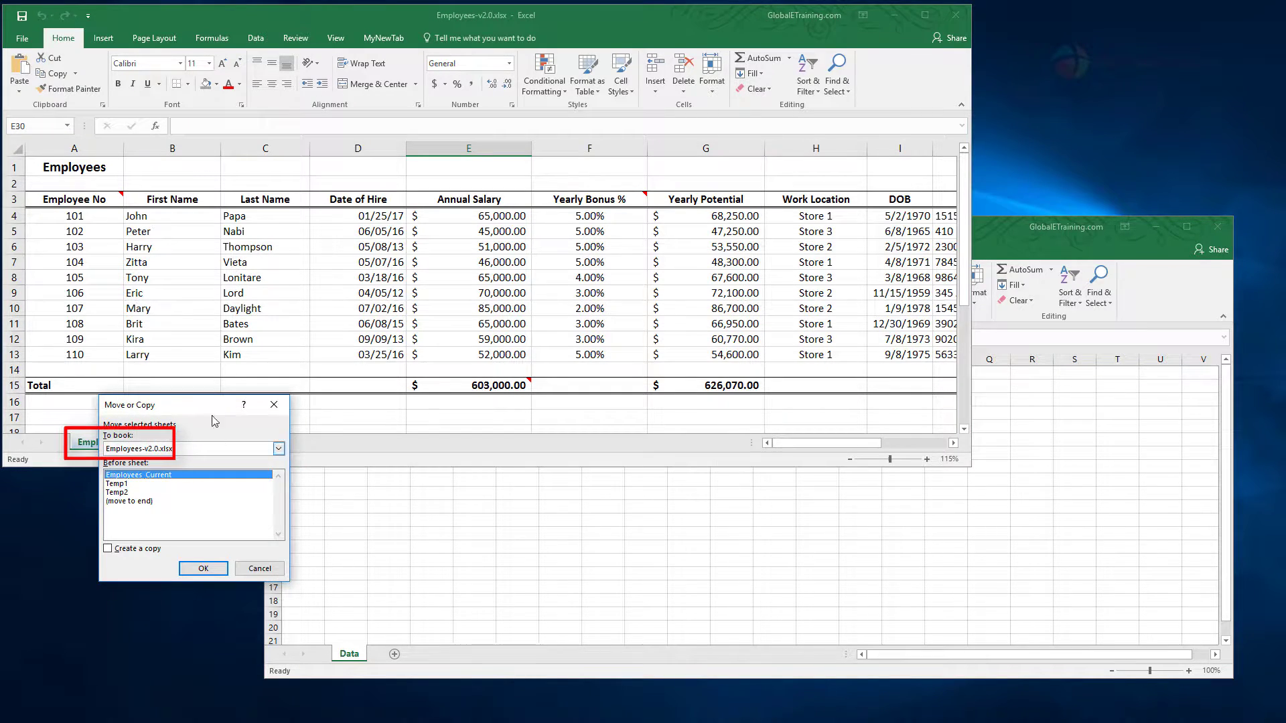
pyautogui.moveTo(218, 404); pyautogui.dragTo(335, 254)
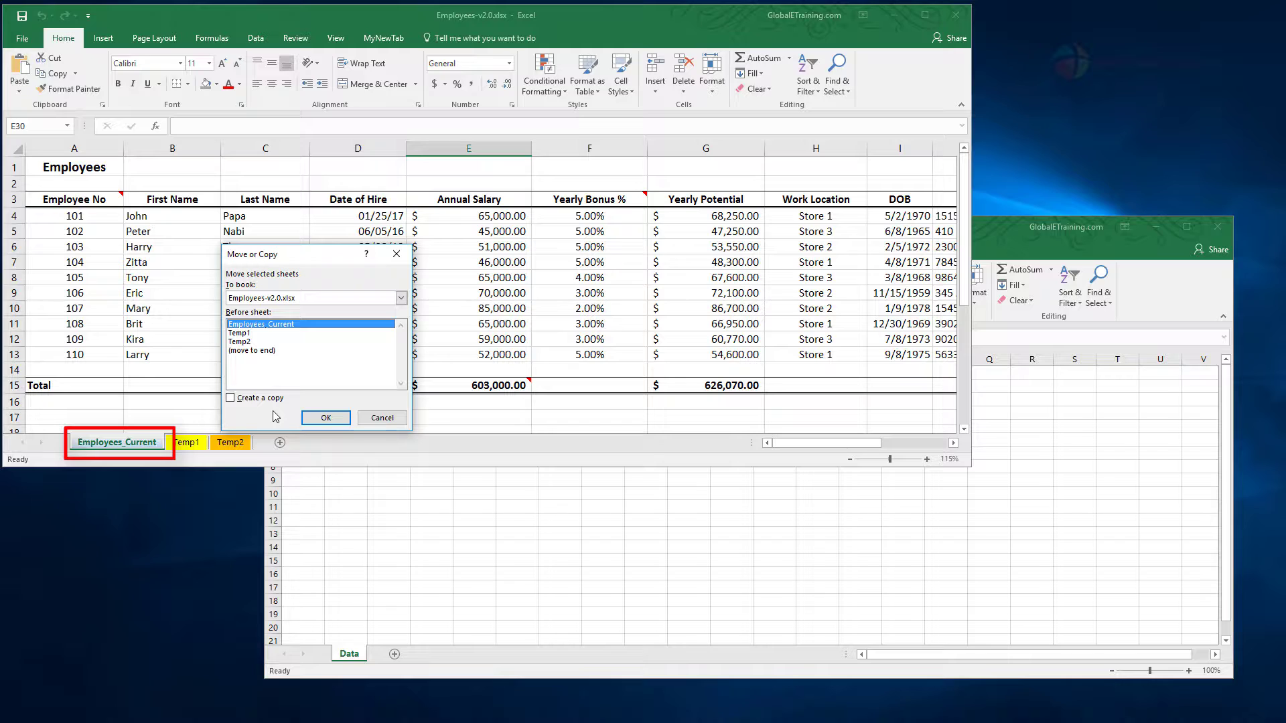
pyautogui.click(231, 399)
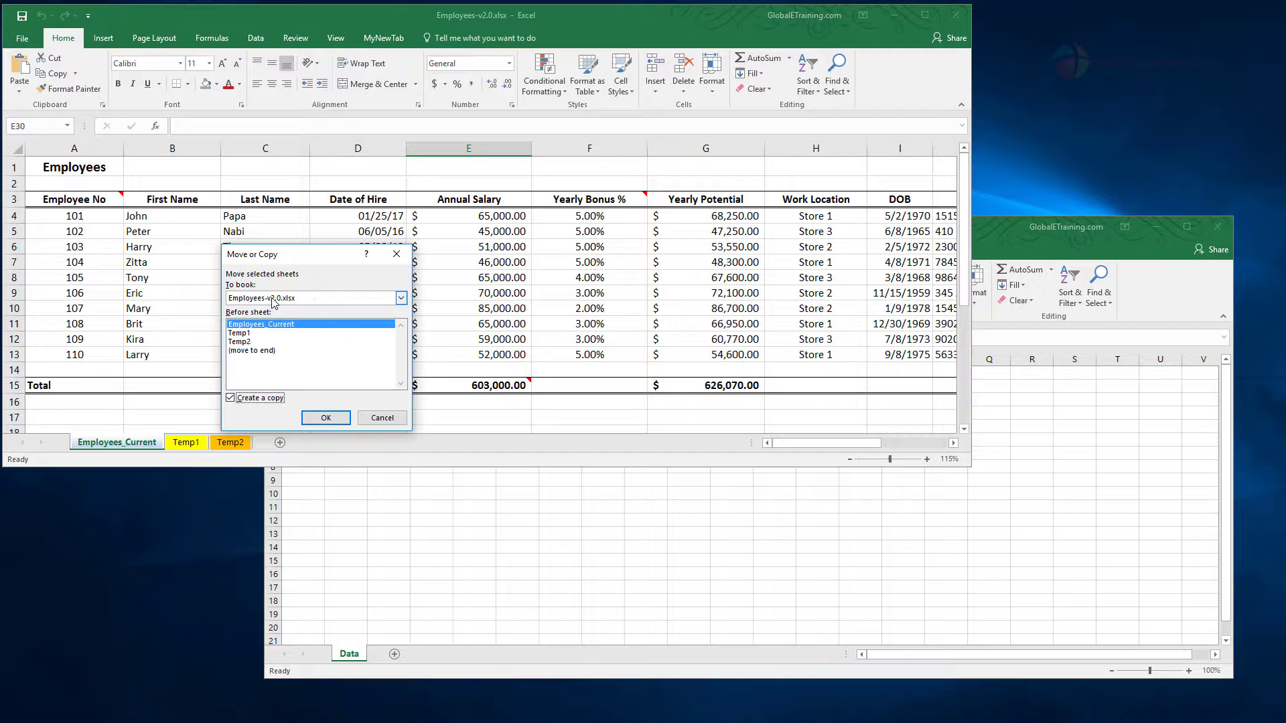
pyautogui.click(402, 300)
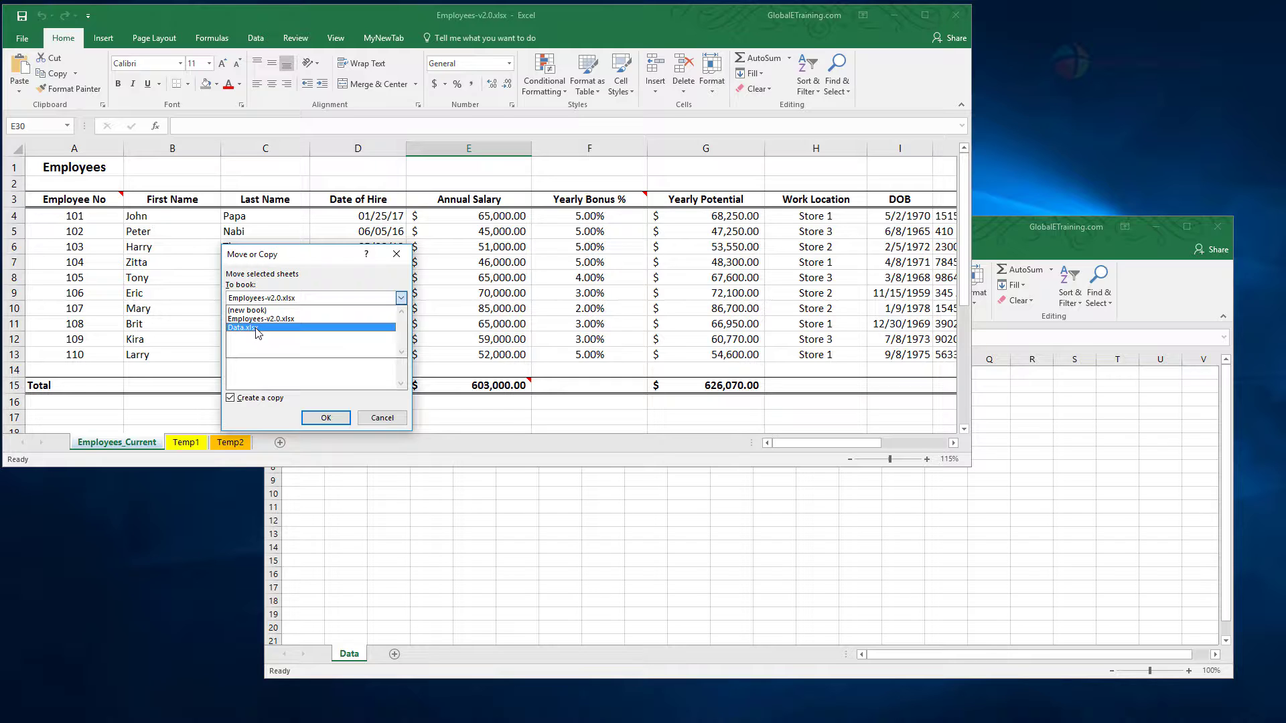
pyautogui.click(335, 286)
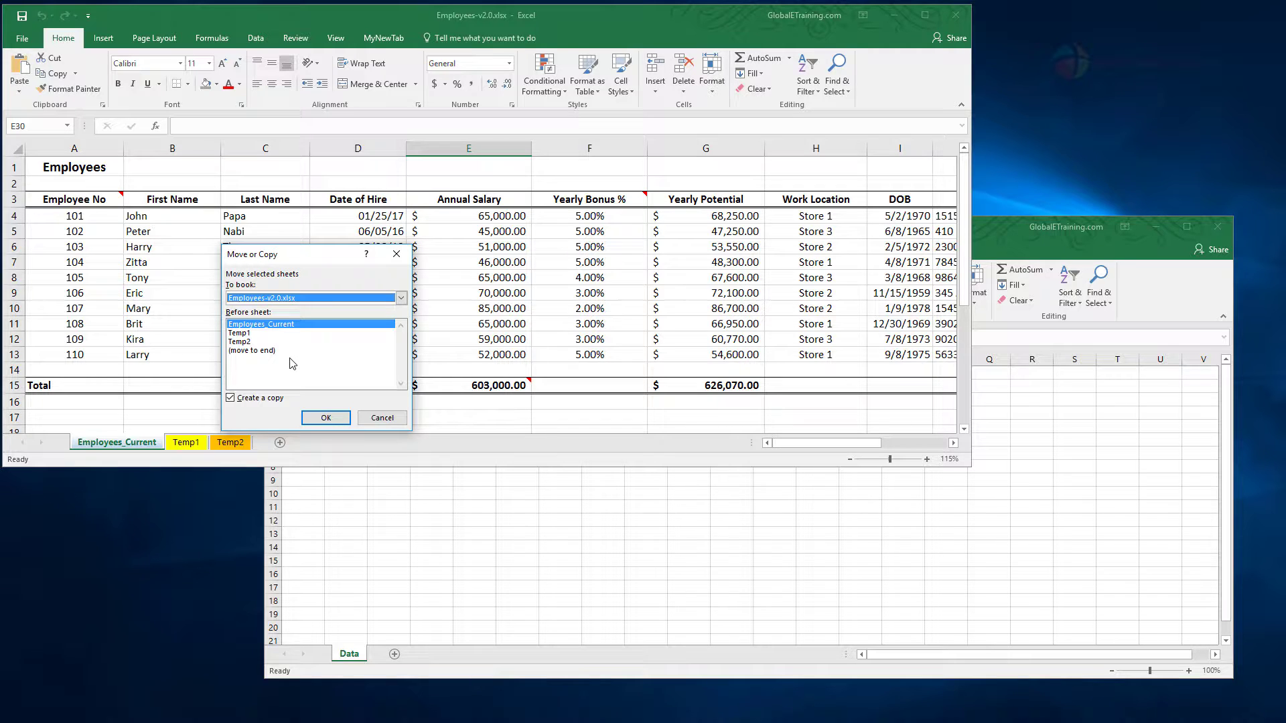
pyautogui.click(248, 333)
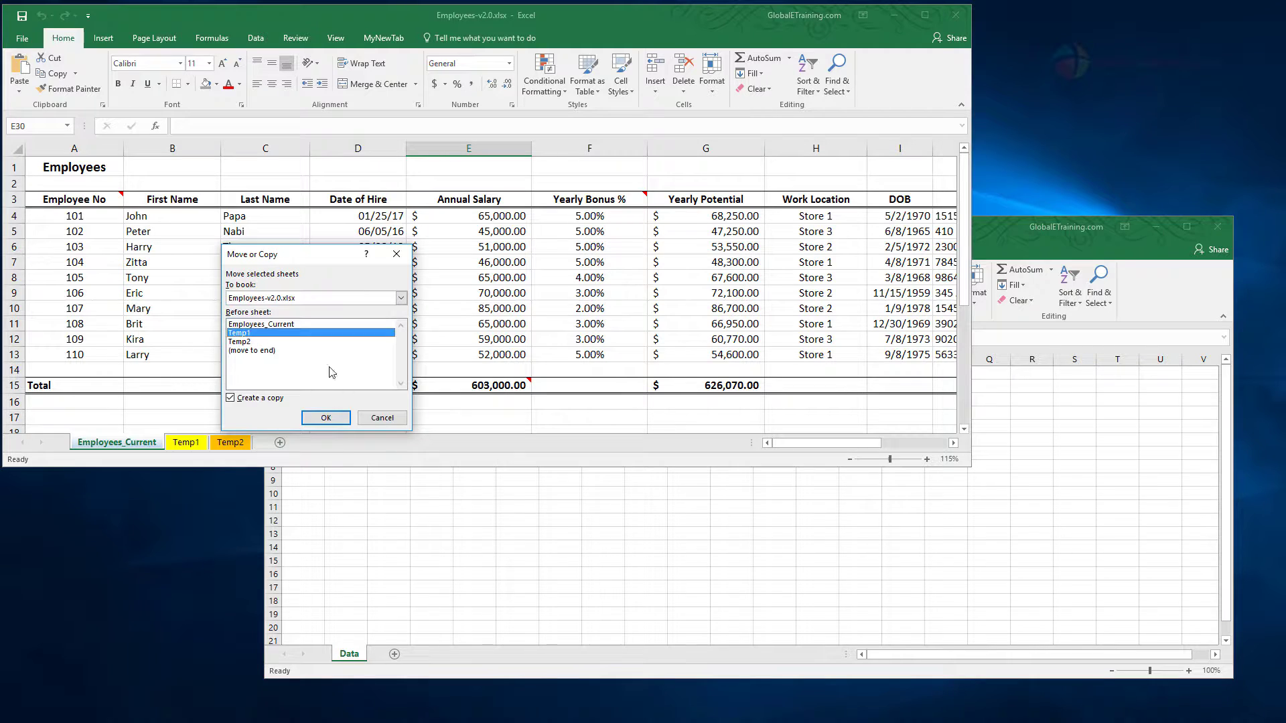
pyautogui.click(255, 351)
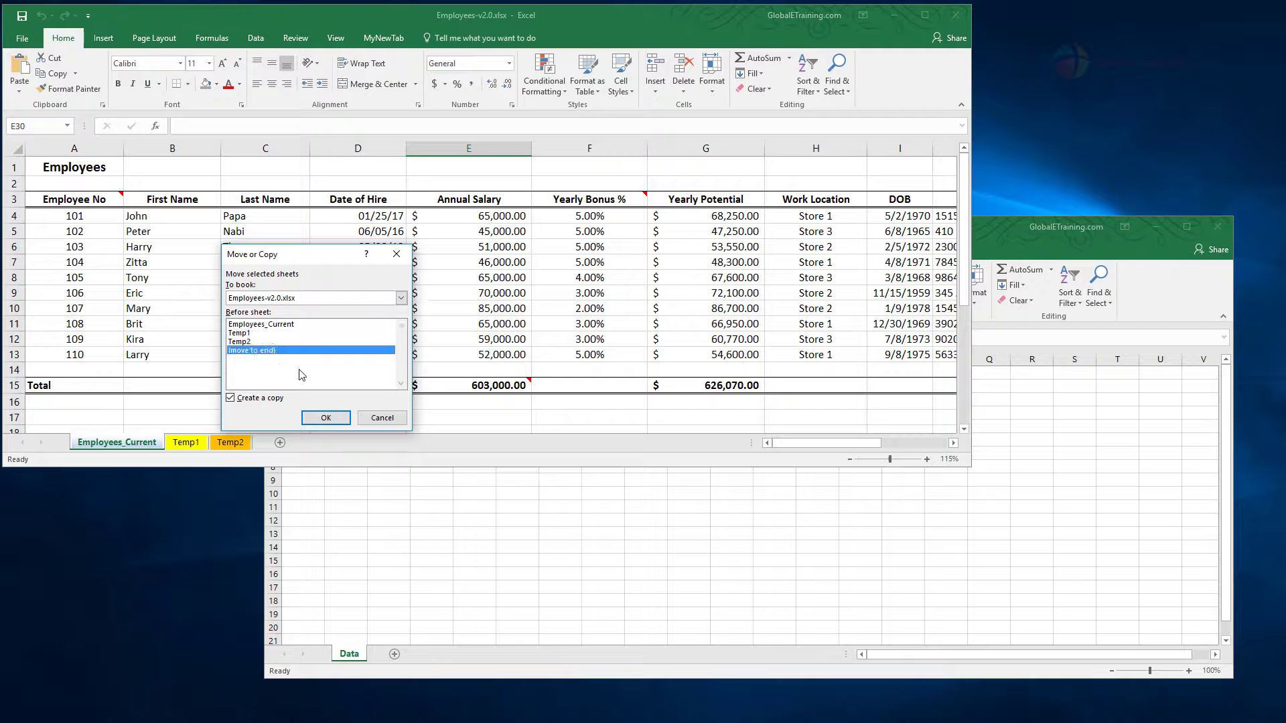
pyautogui.click(325, 417)
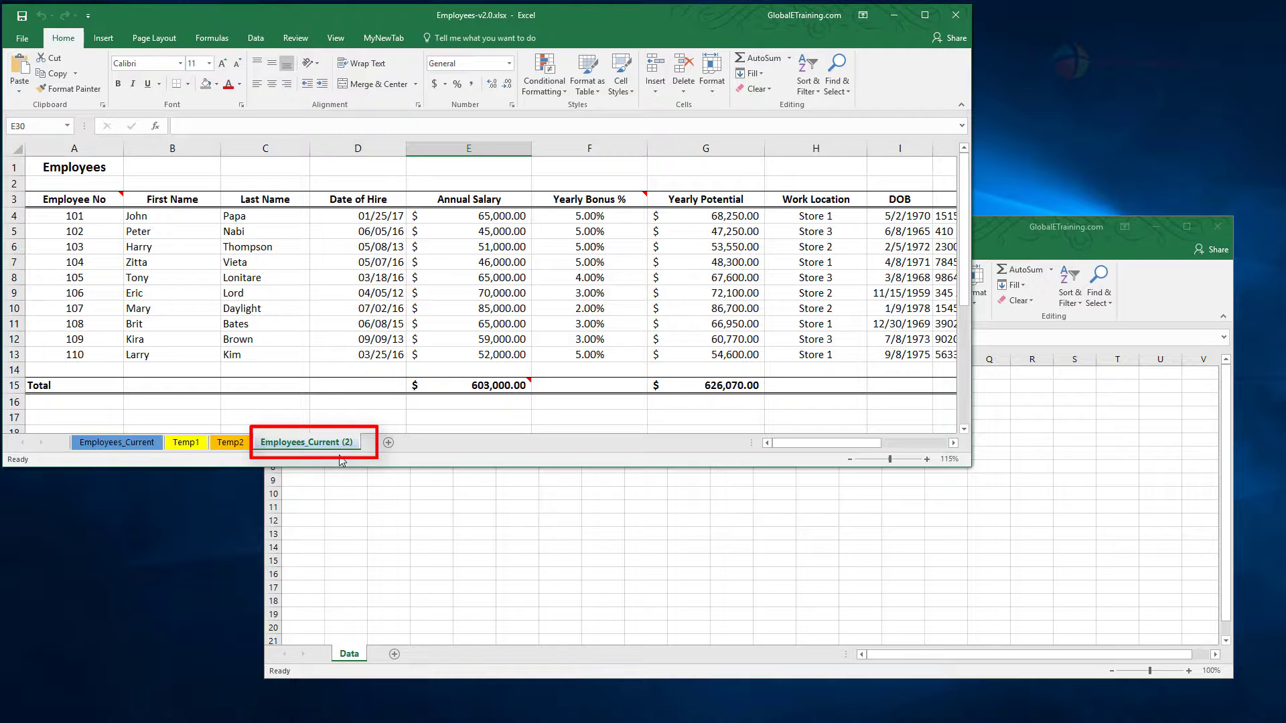
# Step: Create a second copy of the original Employees_Current sheet after all other sheets in Employees-v2.0.xlsx
pyautogui.click(144, 444)
pyautogui.rightClick(143, 443)
pyautogui.click(196, 500)
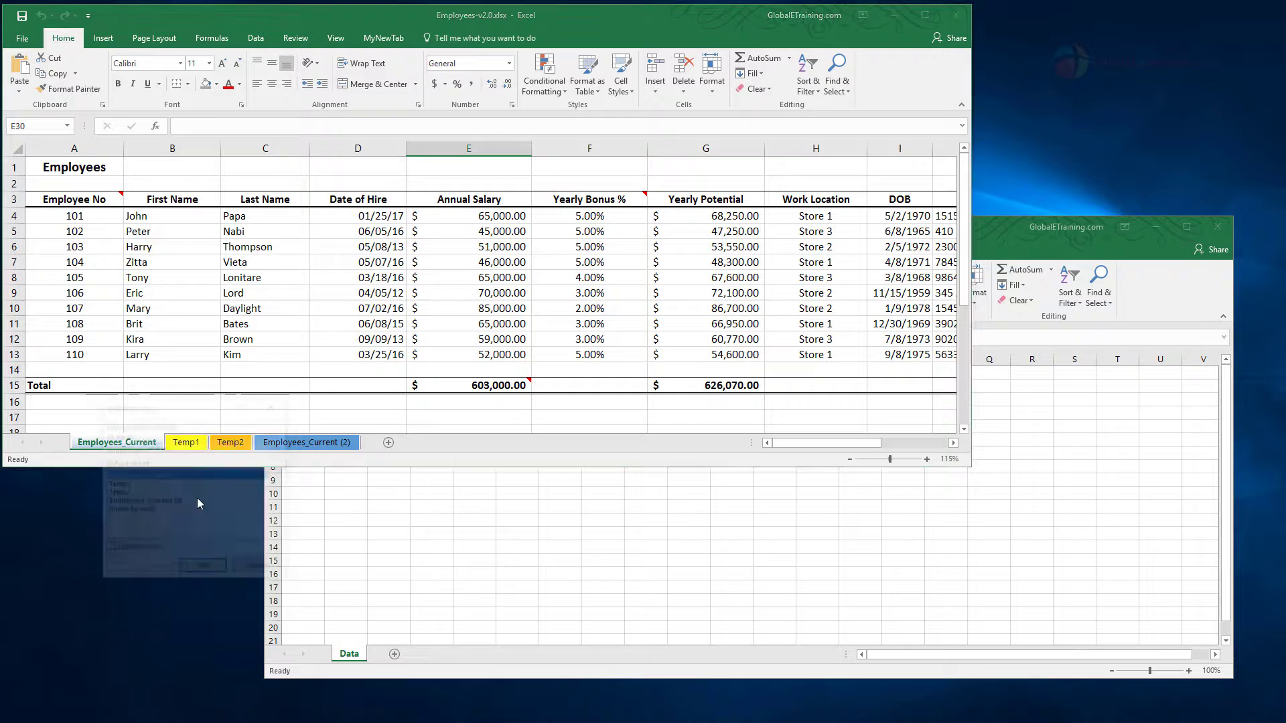
pyautogui.click(131, 553)
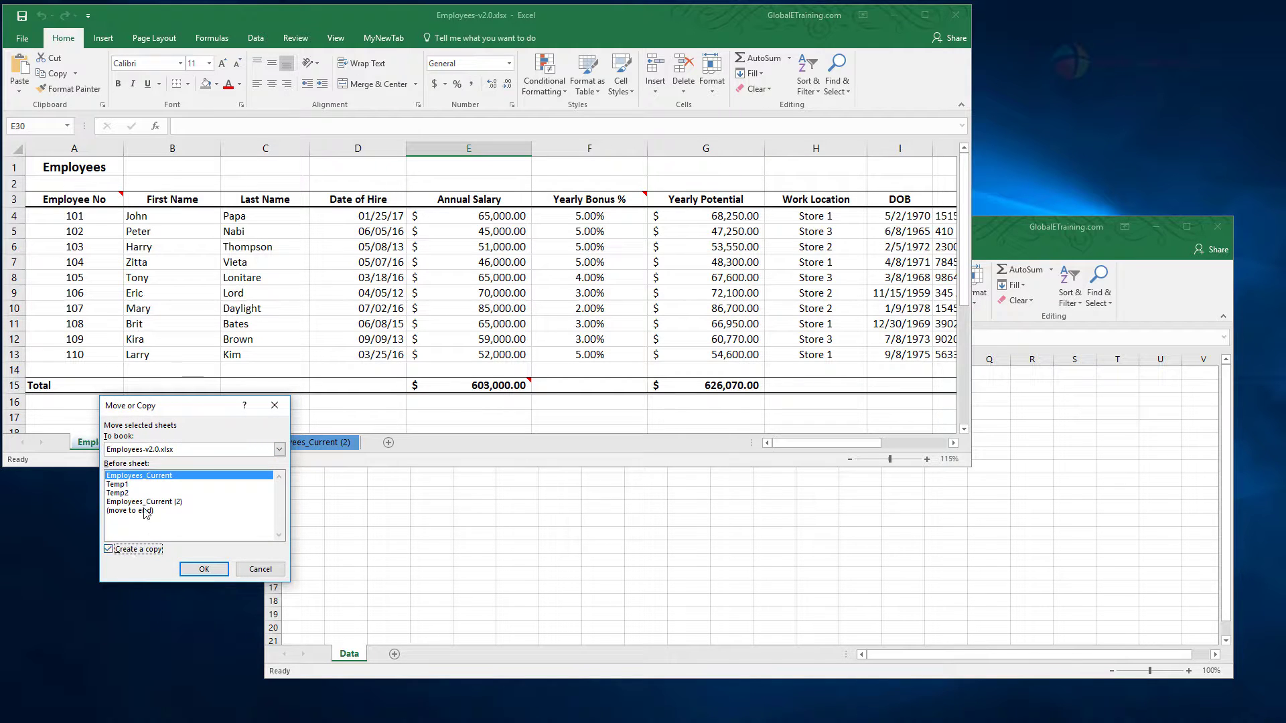
pyautogui.click(148, 511)
pyautogui.click(203, 570)
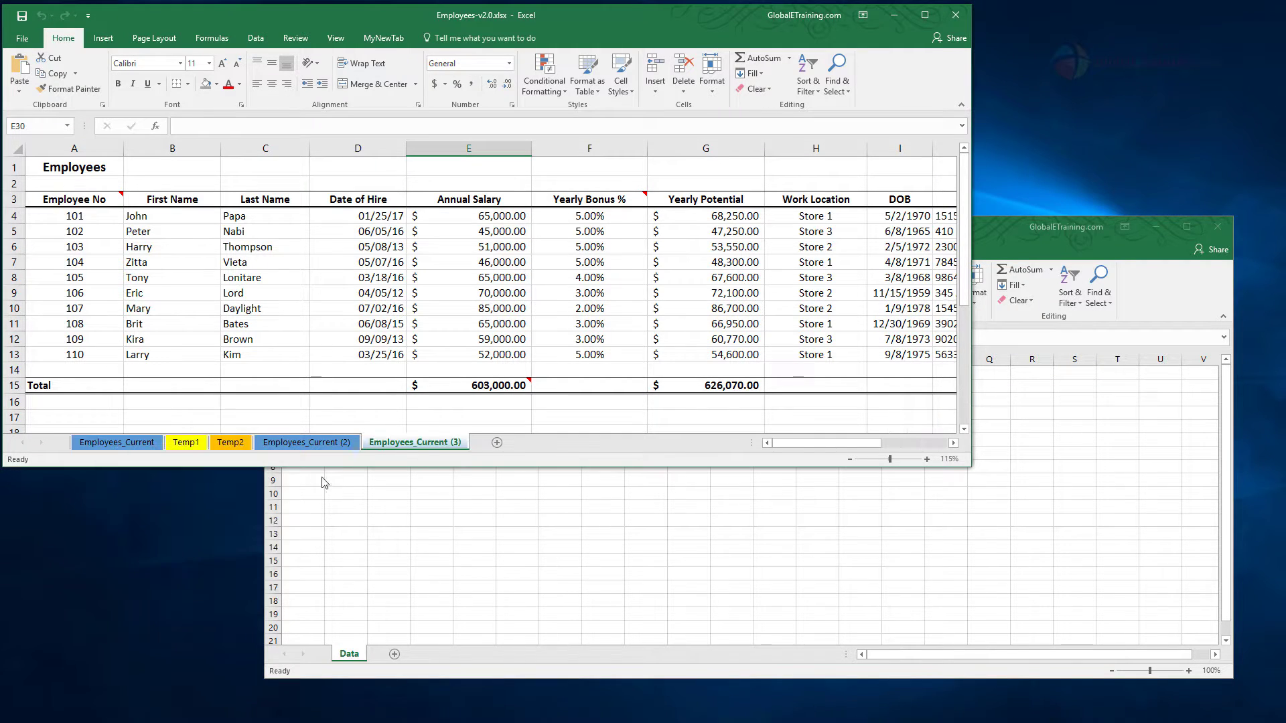
# Step: Review both copied sheets and return to the original Employees_Current sheet
pyautogui.click(331, 445)
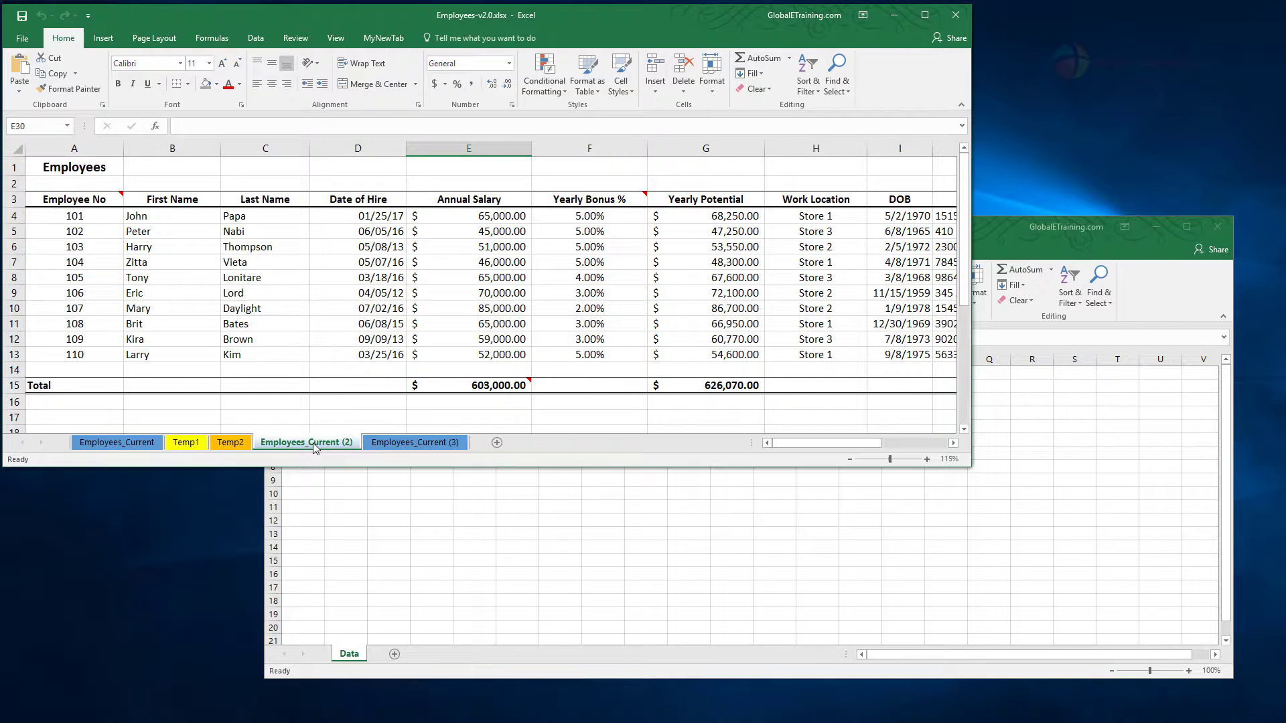
pyautogui.click(399, 442)
pyautogui.click(134, 443)
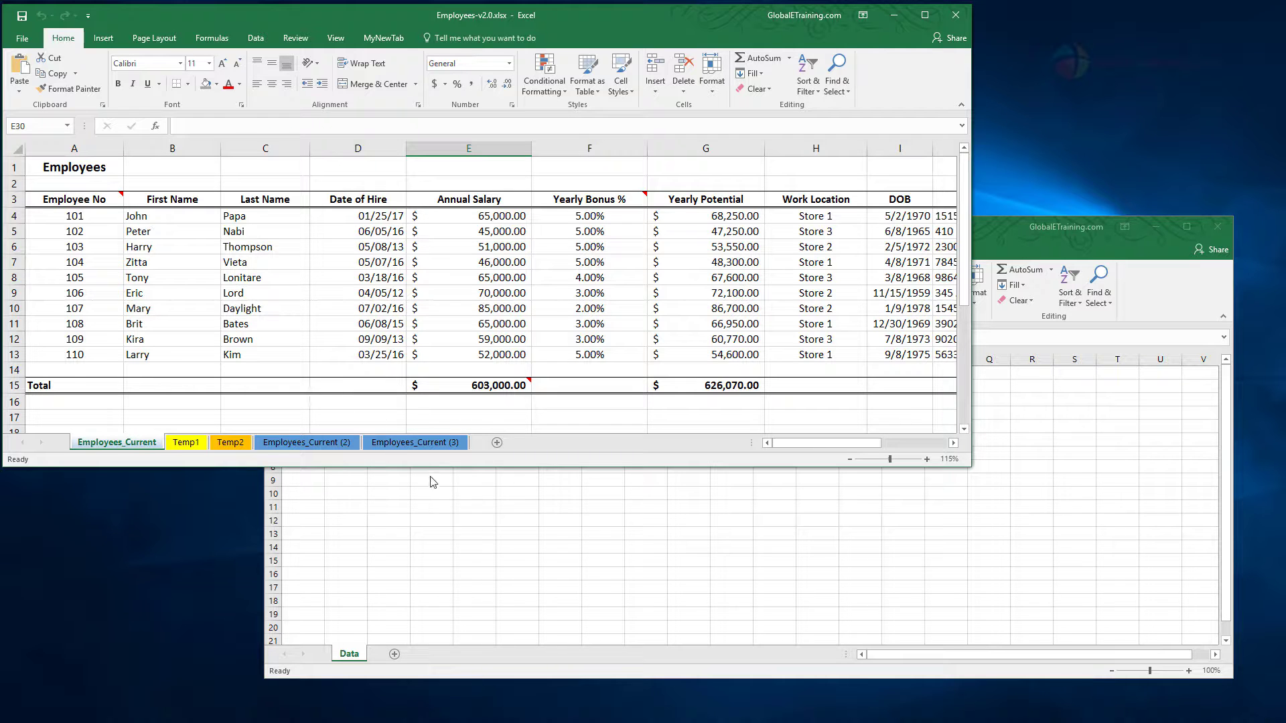
# Step: Copy the Employees_Current sheet from Employees-v2.0.xlsx into Data.xlsx, placing it at the end after the Data sheet
pyautogui.click(470, 540)
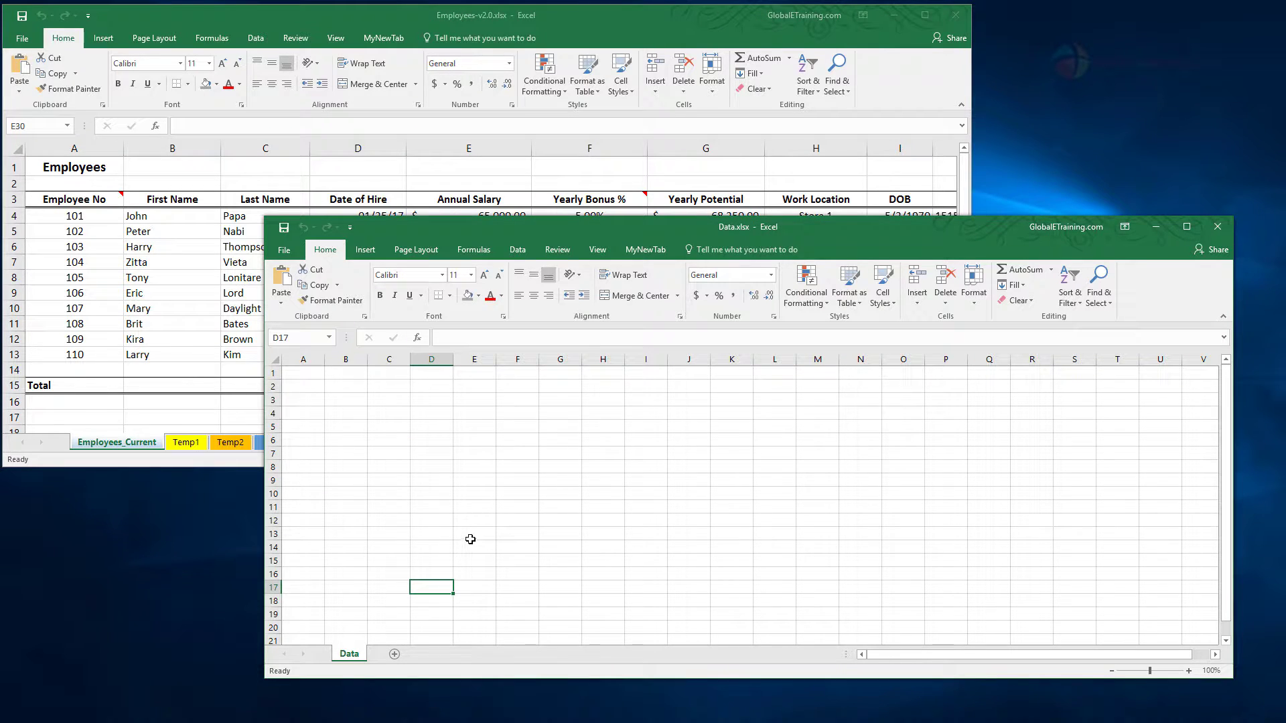
pyautogui.click(159, 443)
pyautogui.rightClick(158, 443)
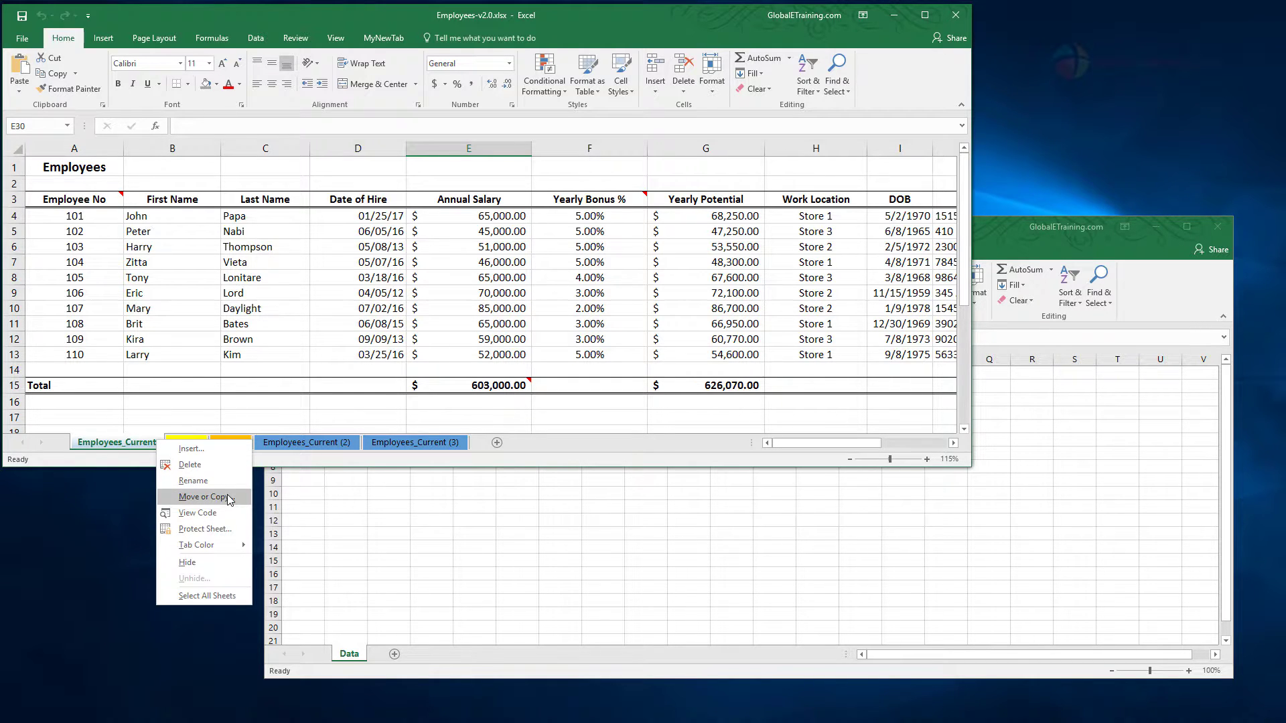
pyautogui.click(203, 496)
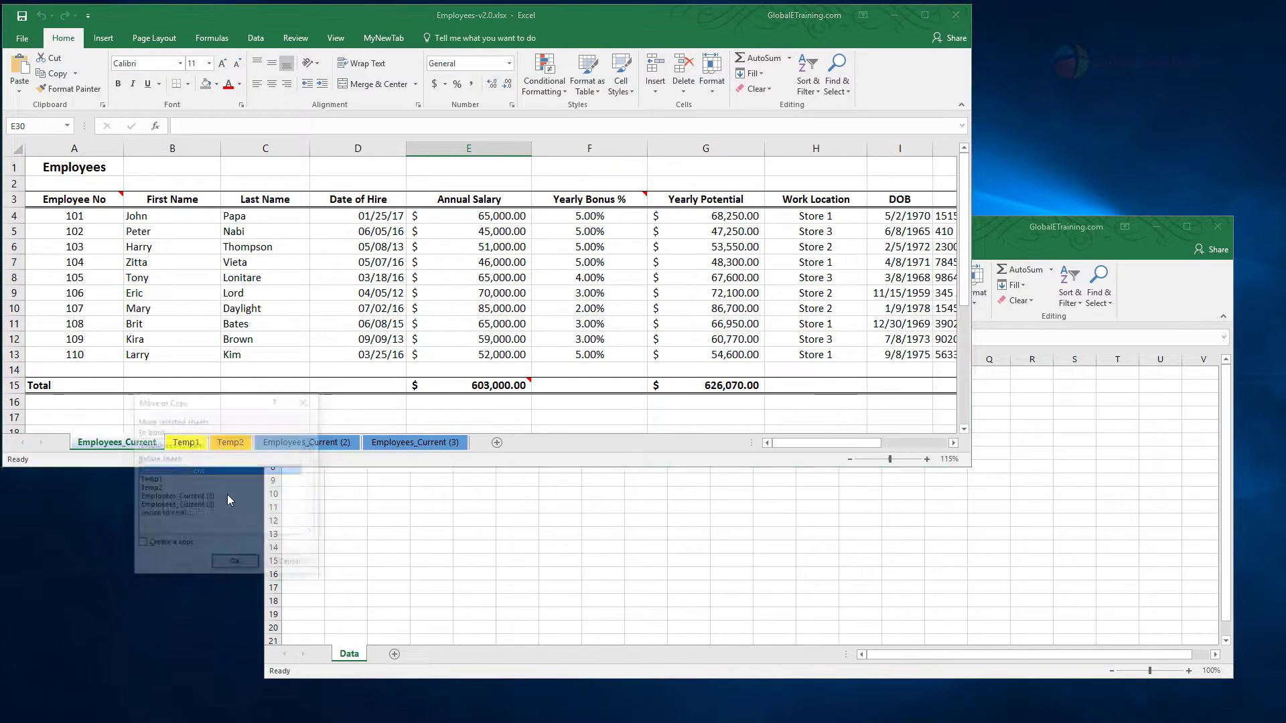
pyautogui.click(166, 549)
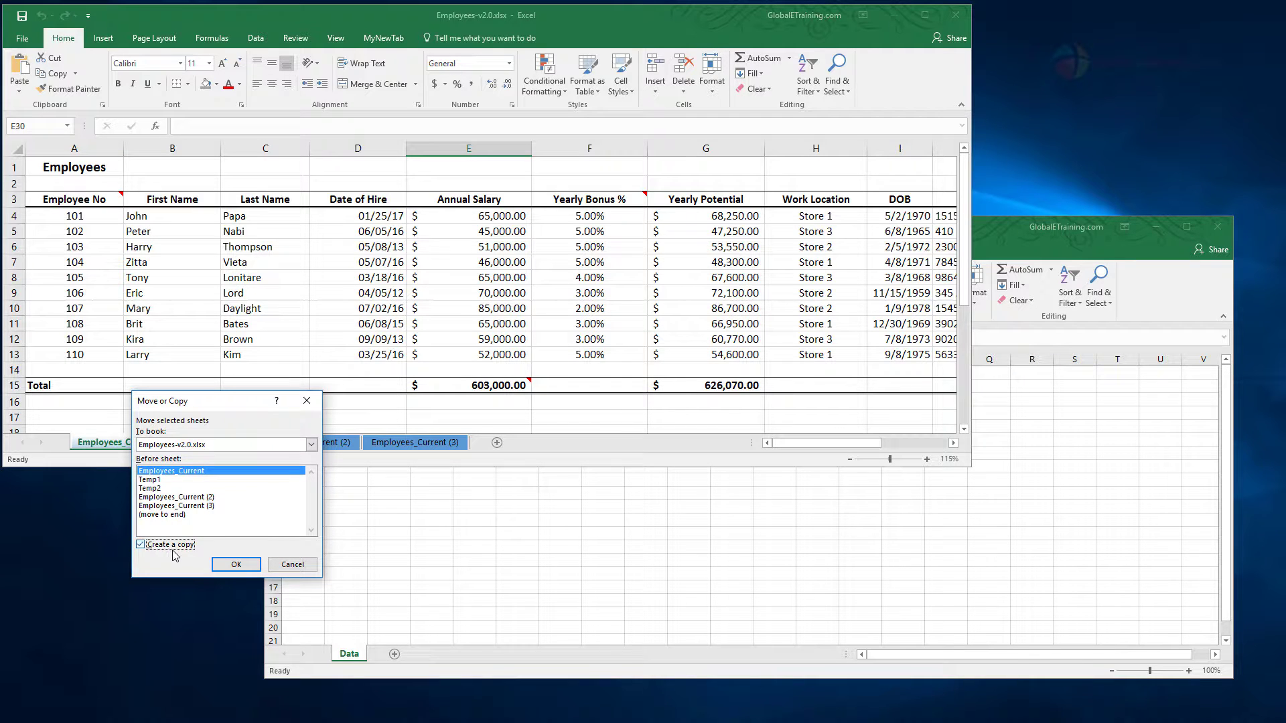
pyautogui.click(312, 444)
pyautogui.click(170, 475)
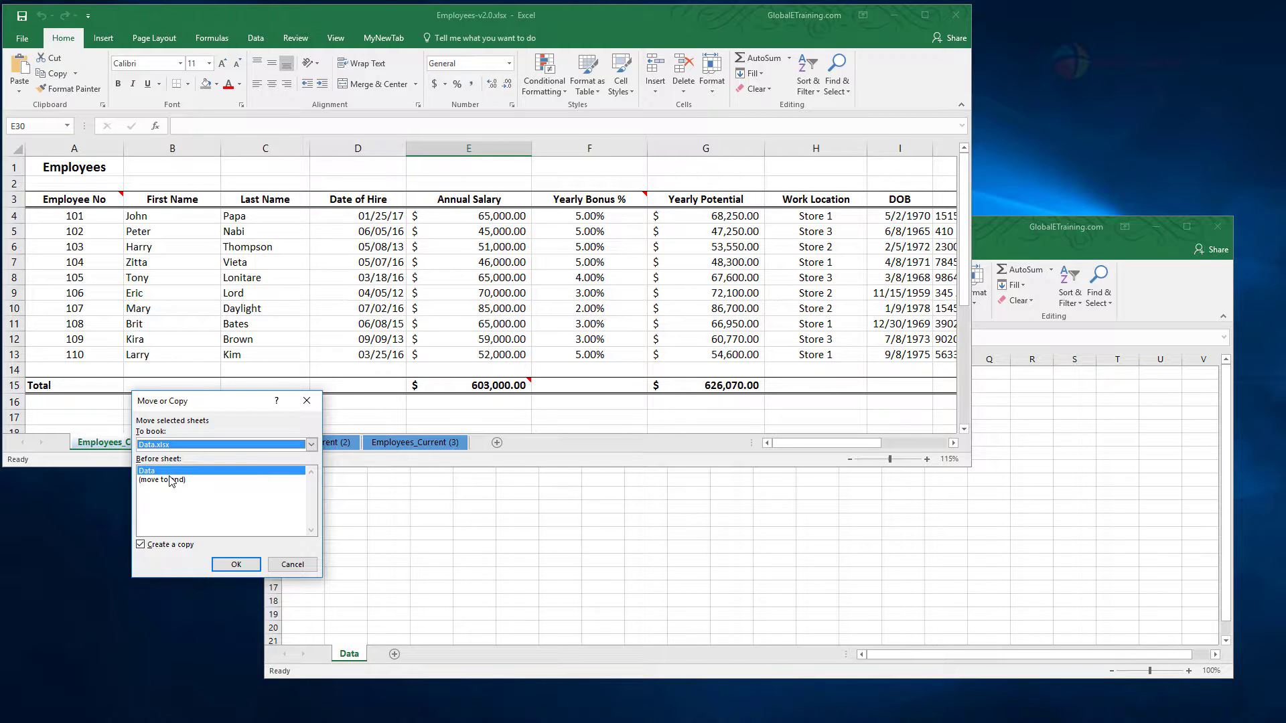
pyautogui.click(311, 444)
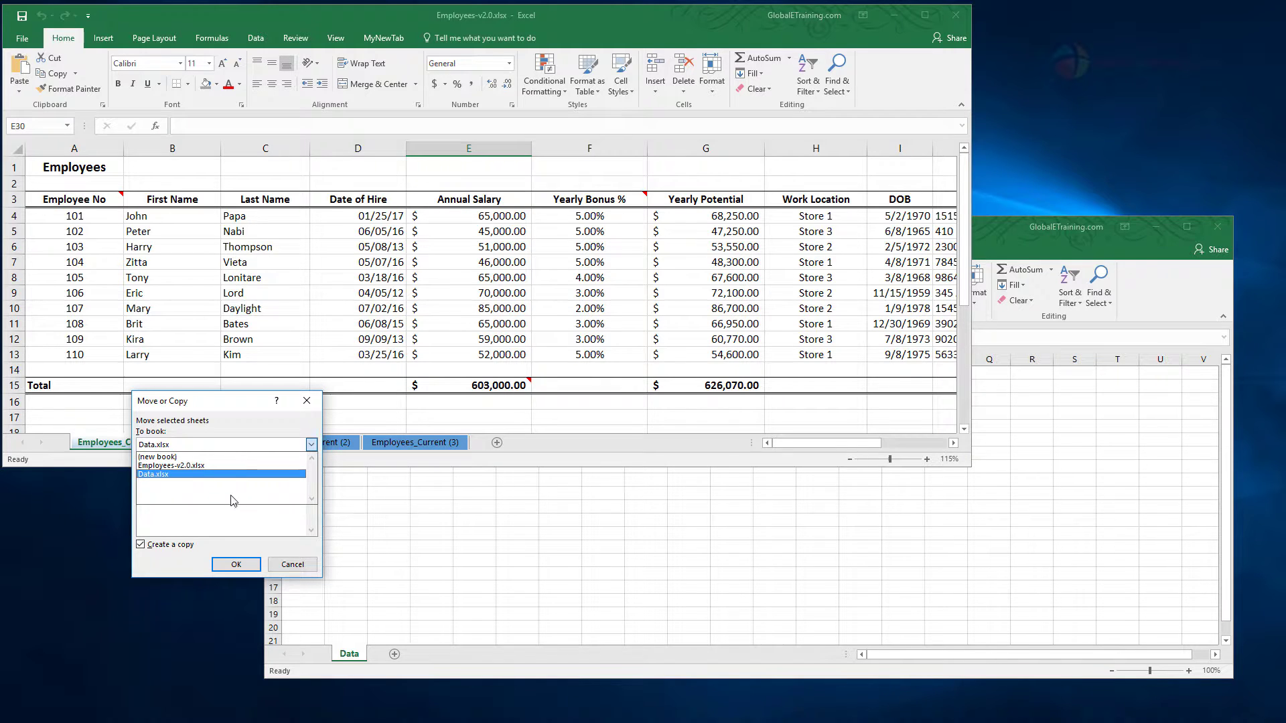
pyautogui.click(142, 475)
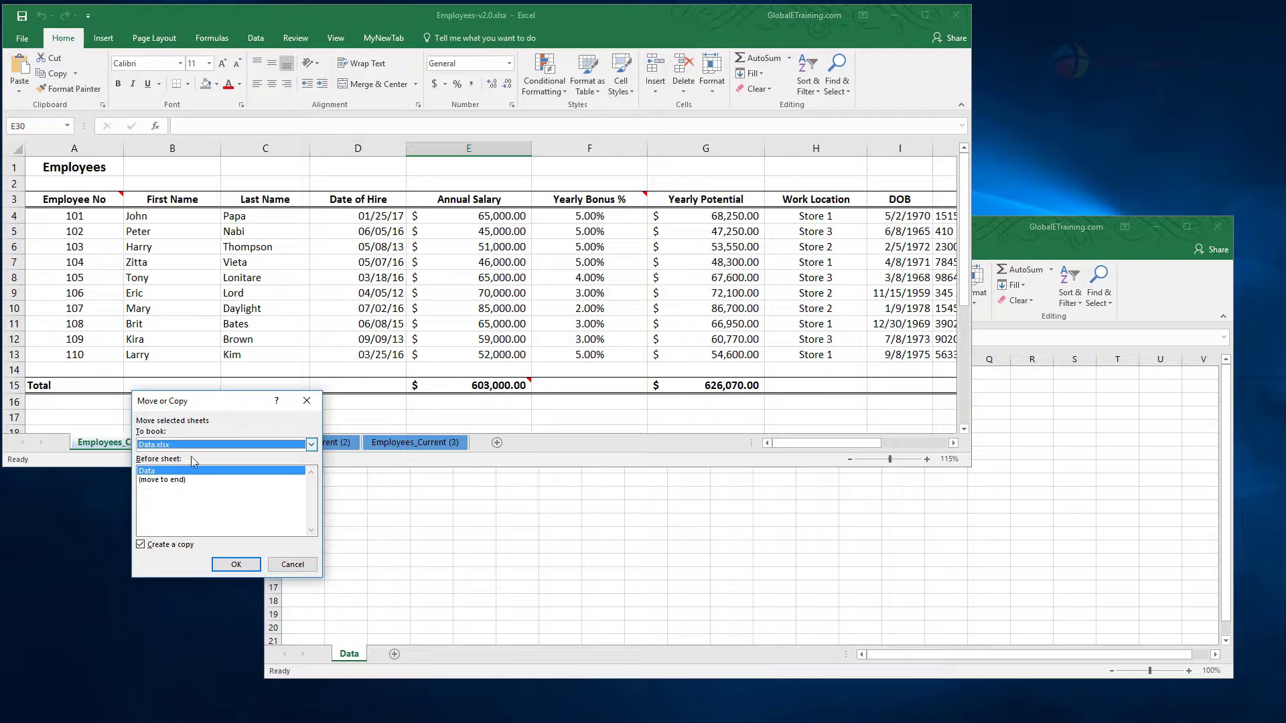
pyautogui.click(158, 479)
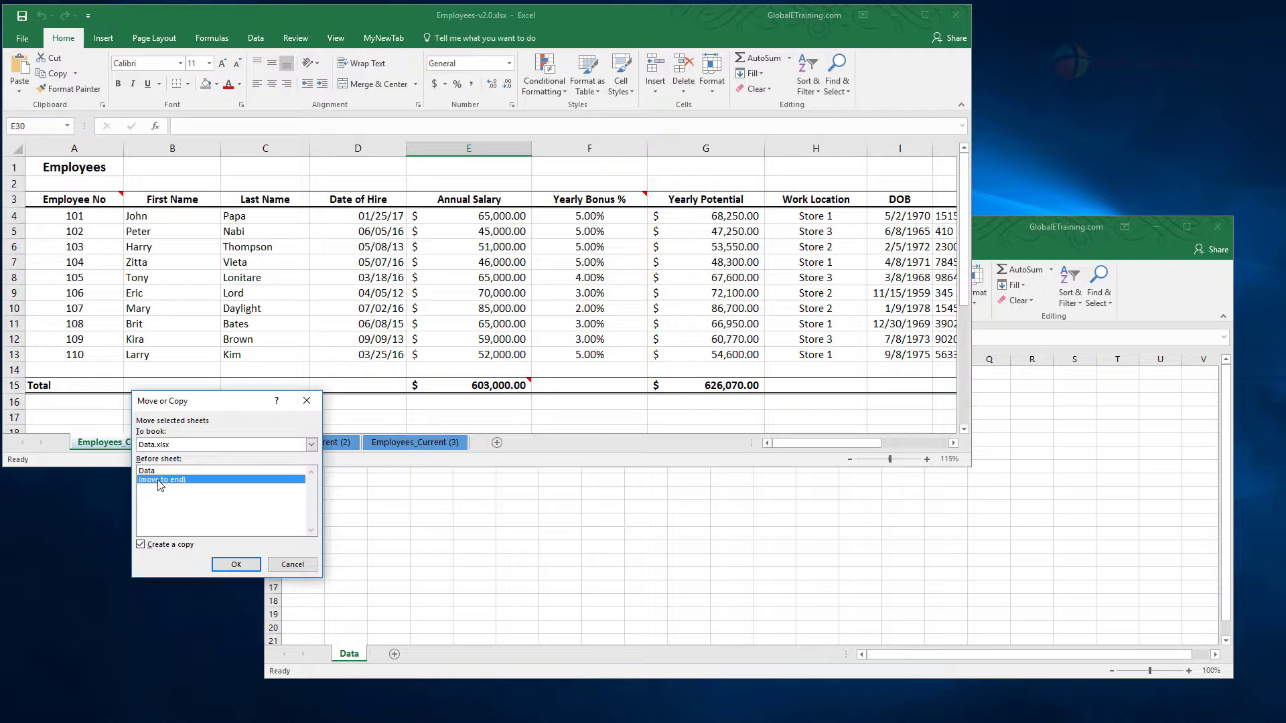
pyautogui.click(229, 568)
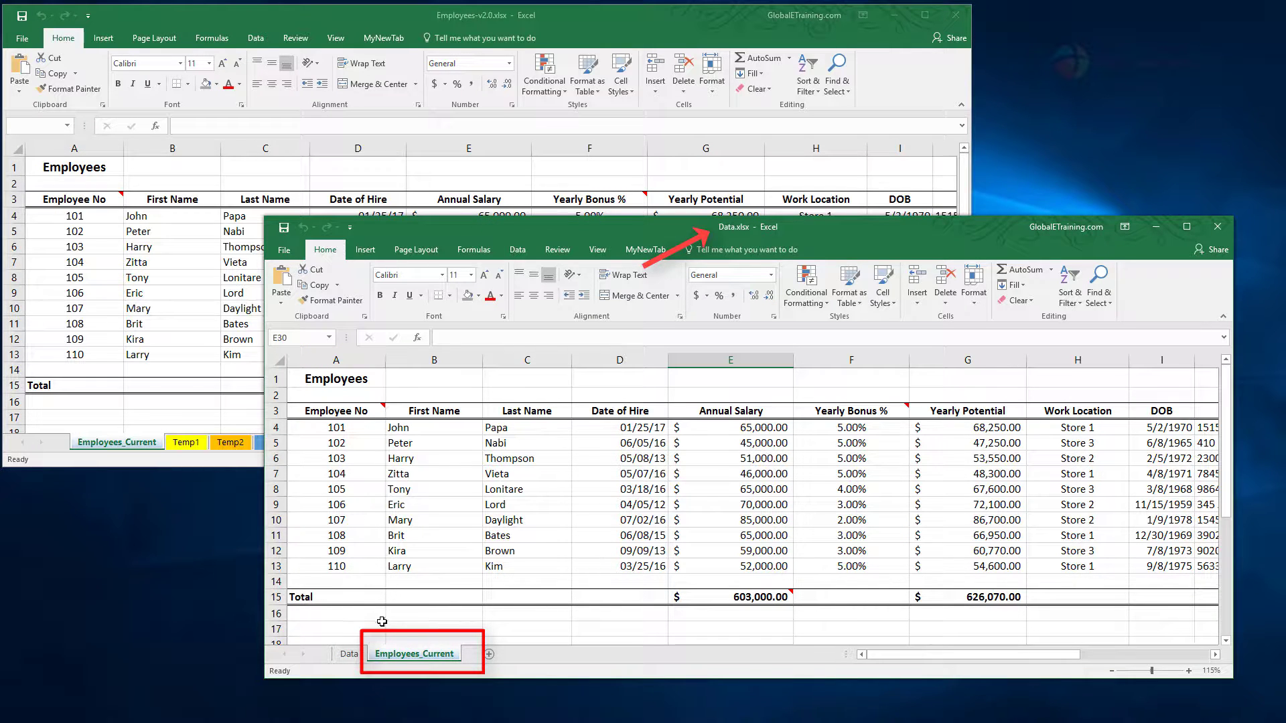
# Step: Compare the Employees_Current sheet in Employees-v2.0.xlsx with its copy in Data.xlsx, and check the Data sheet
pyautogui.click(130, 447)
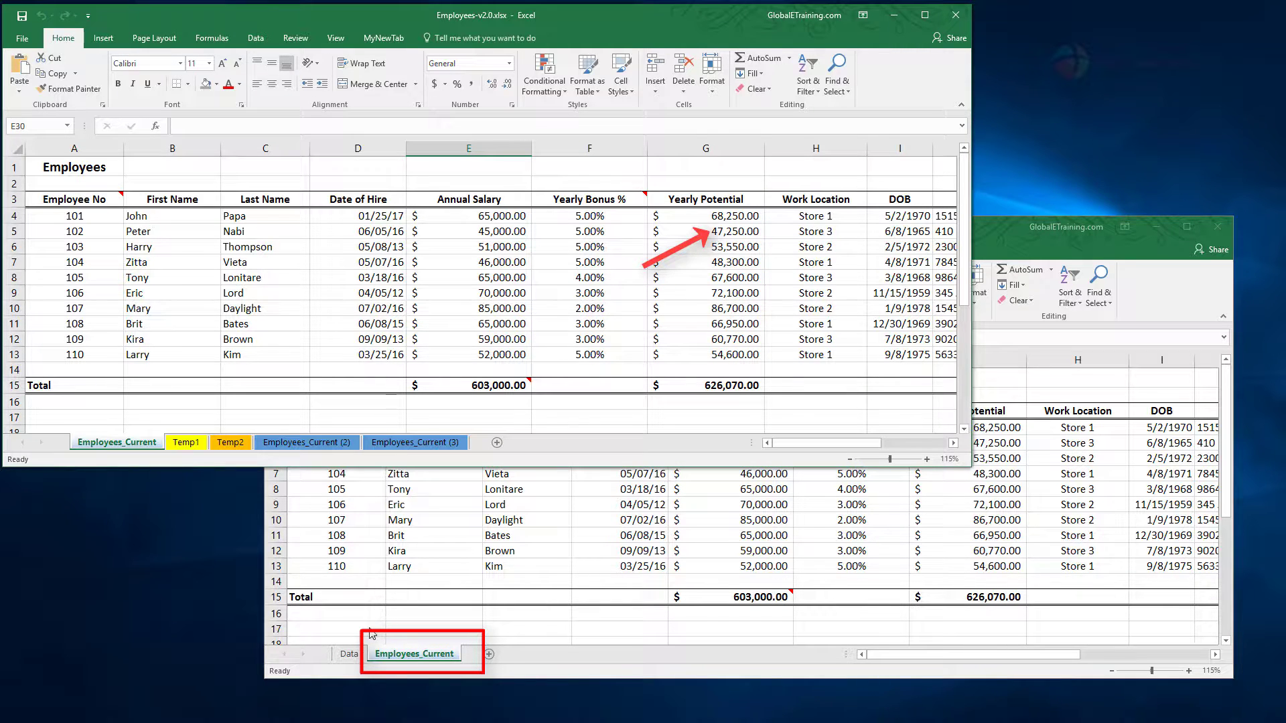
pyautogui.click(372, 654)
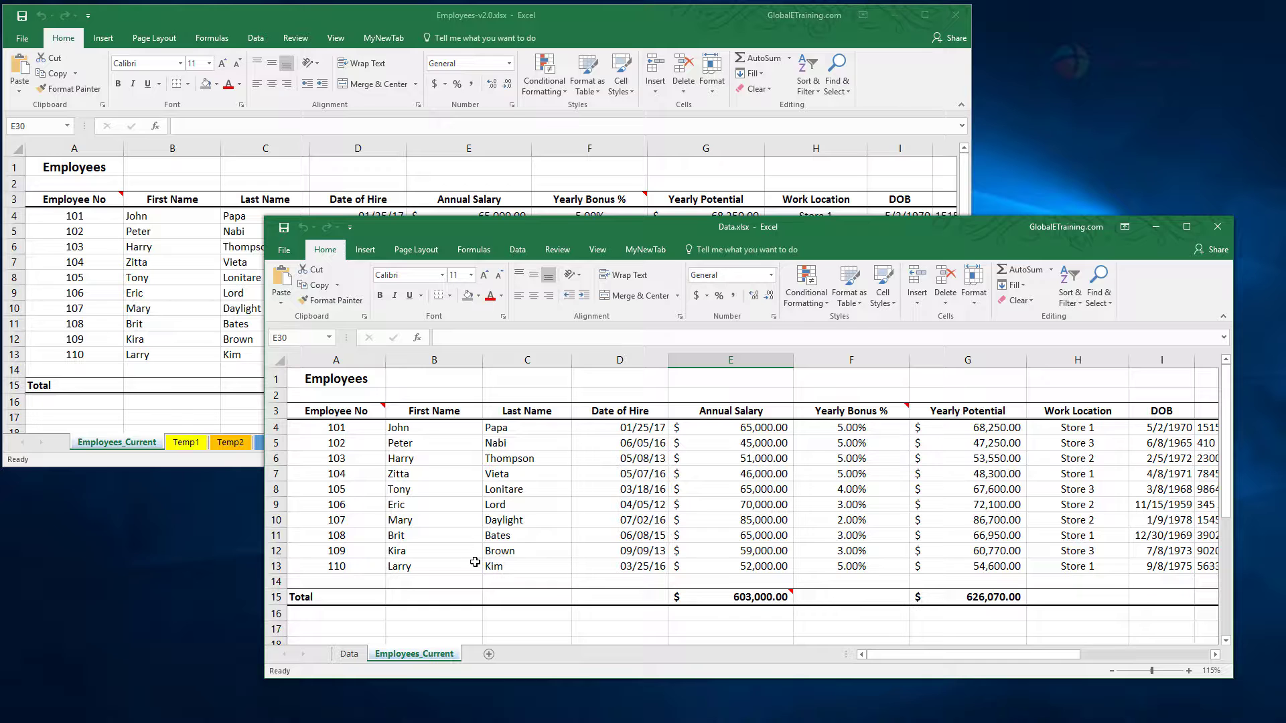
pyautogui.click(351, 655)
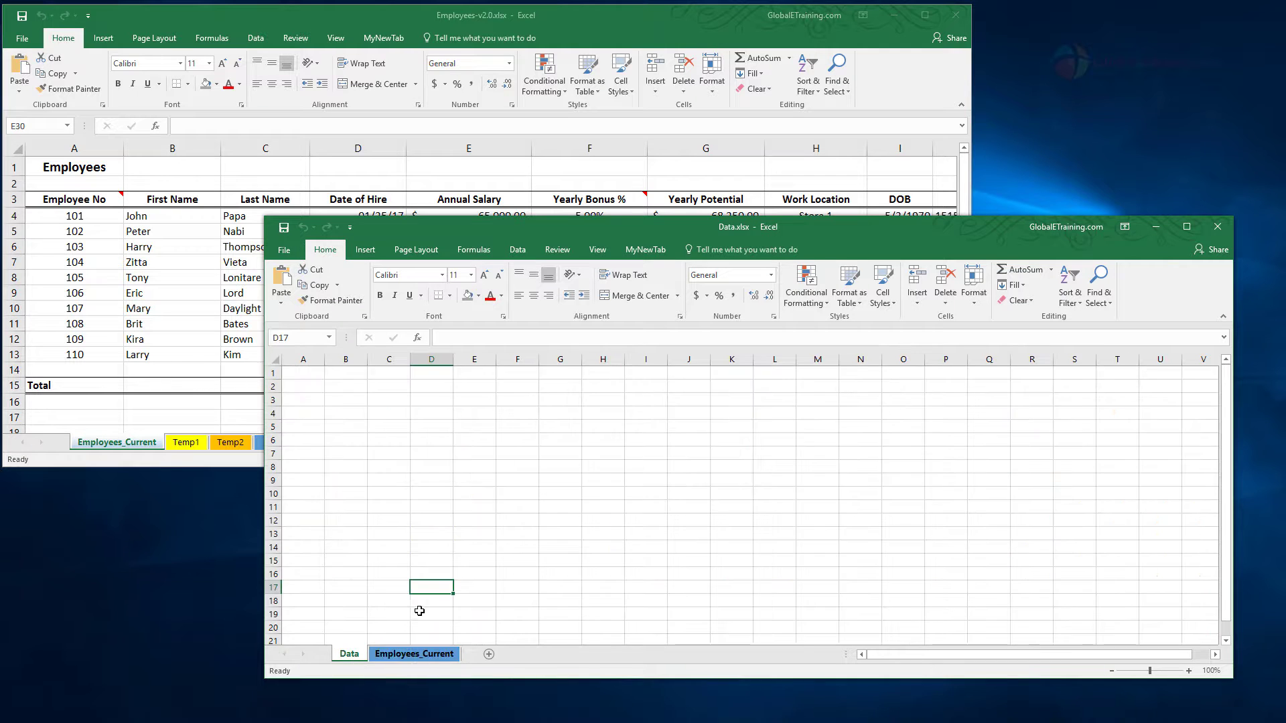
pyautogui.click(414, 655)
pyautogui.click(178, 388)
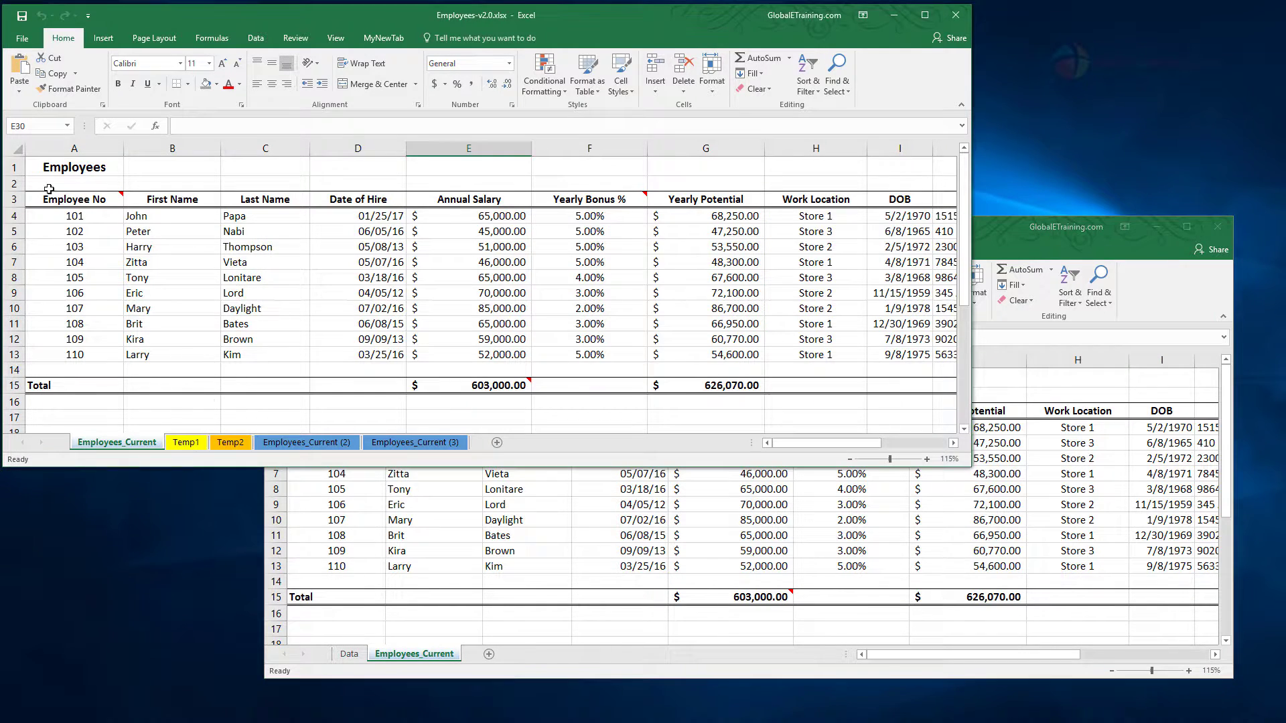
pyautogui.click(534, 605)
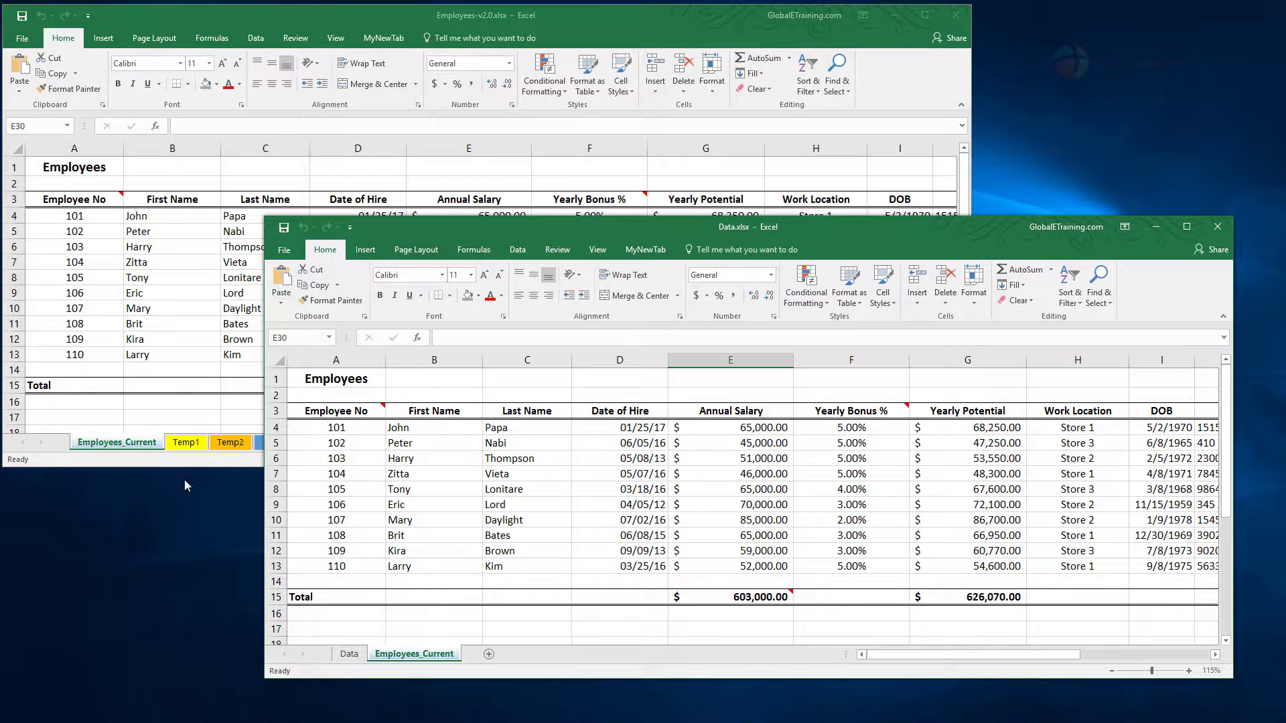
# Step: Move the original Employees_Current sheet to the end of Employees-v2.0.xlsx and return it to first place before Temp1
pyautogui.click(188, 462)
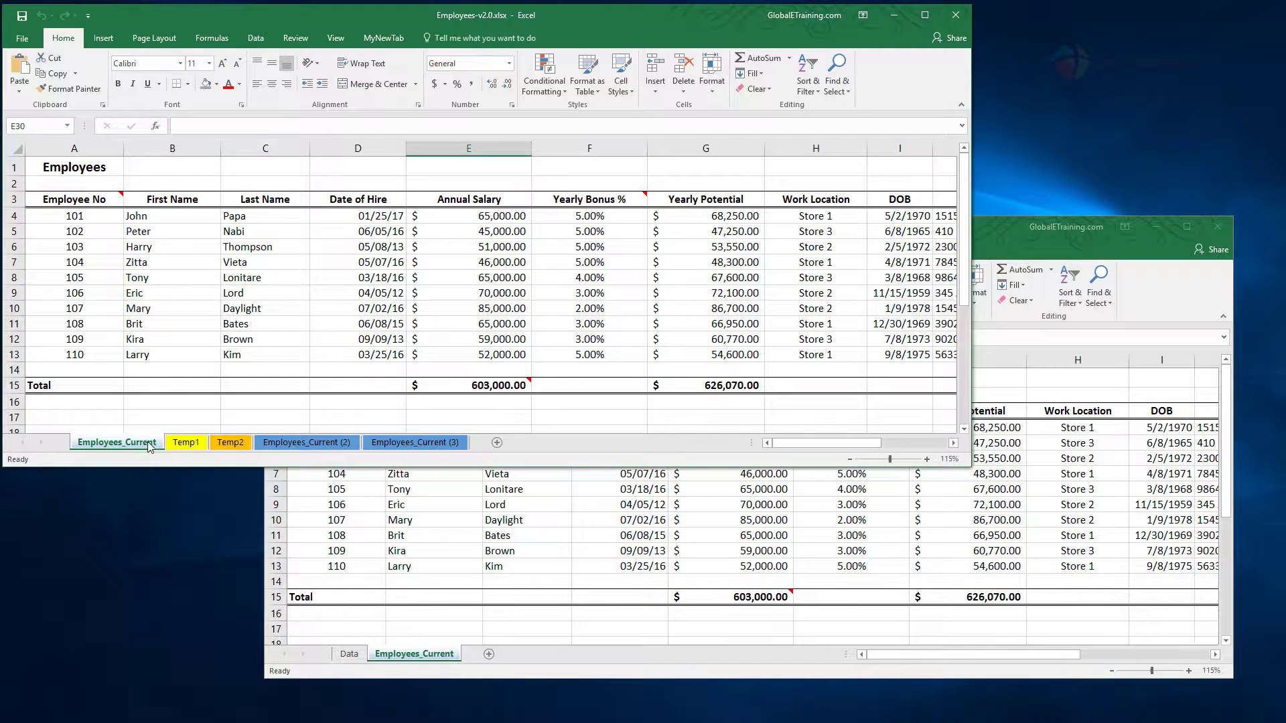
pyautogui.rightClick(119, 447)
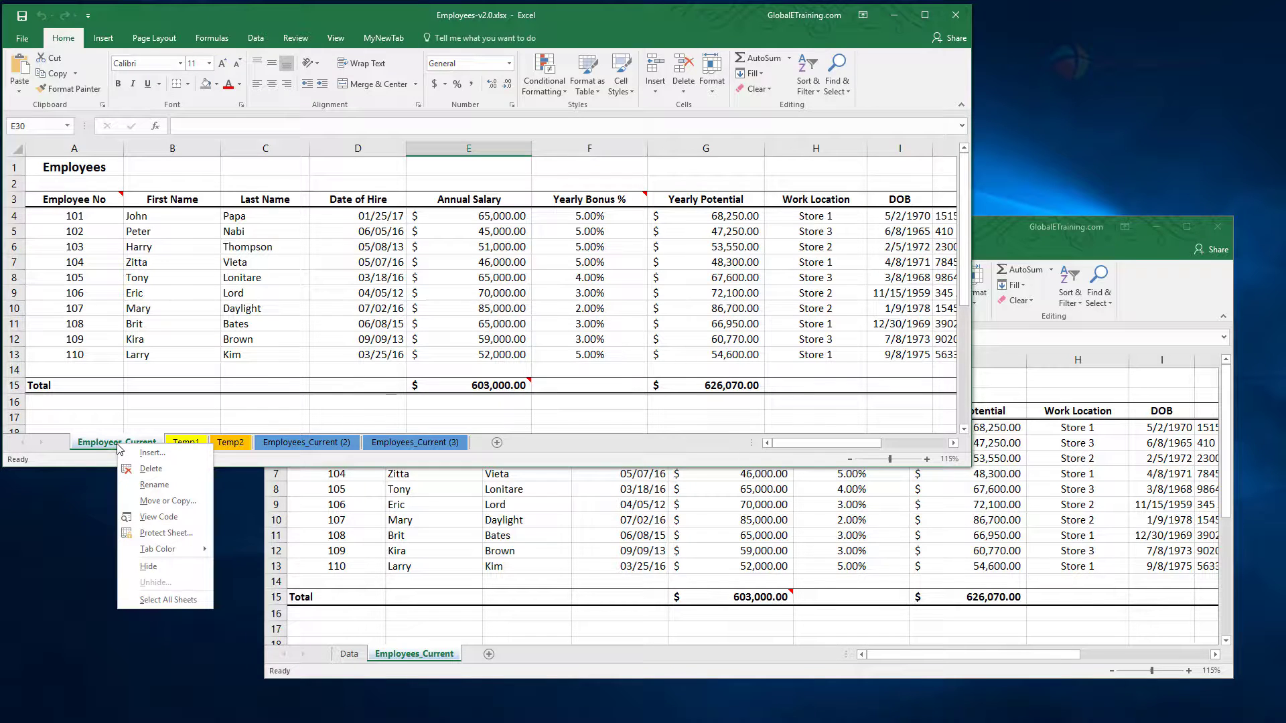
pyautogui.click(182, 500)
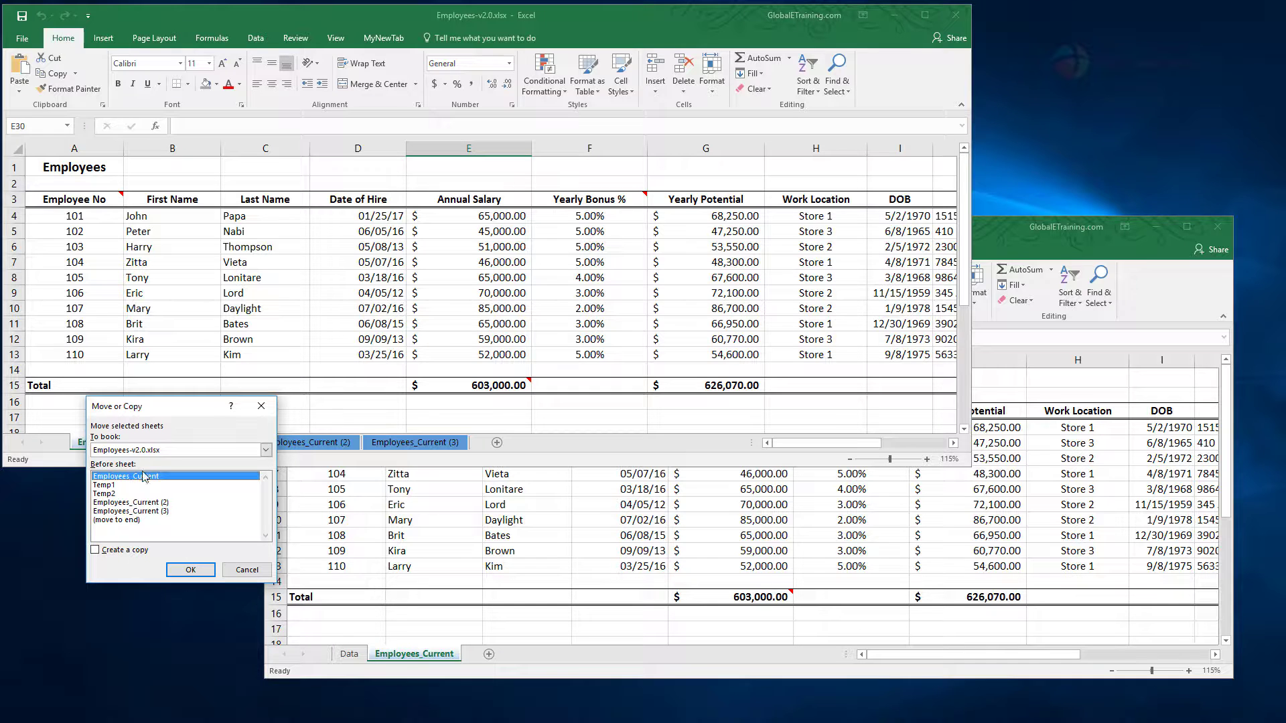
pyautogui.click(119, 520)
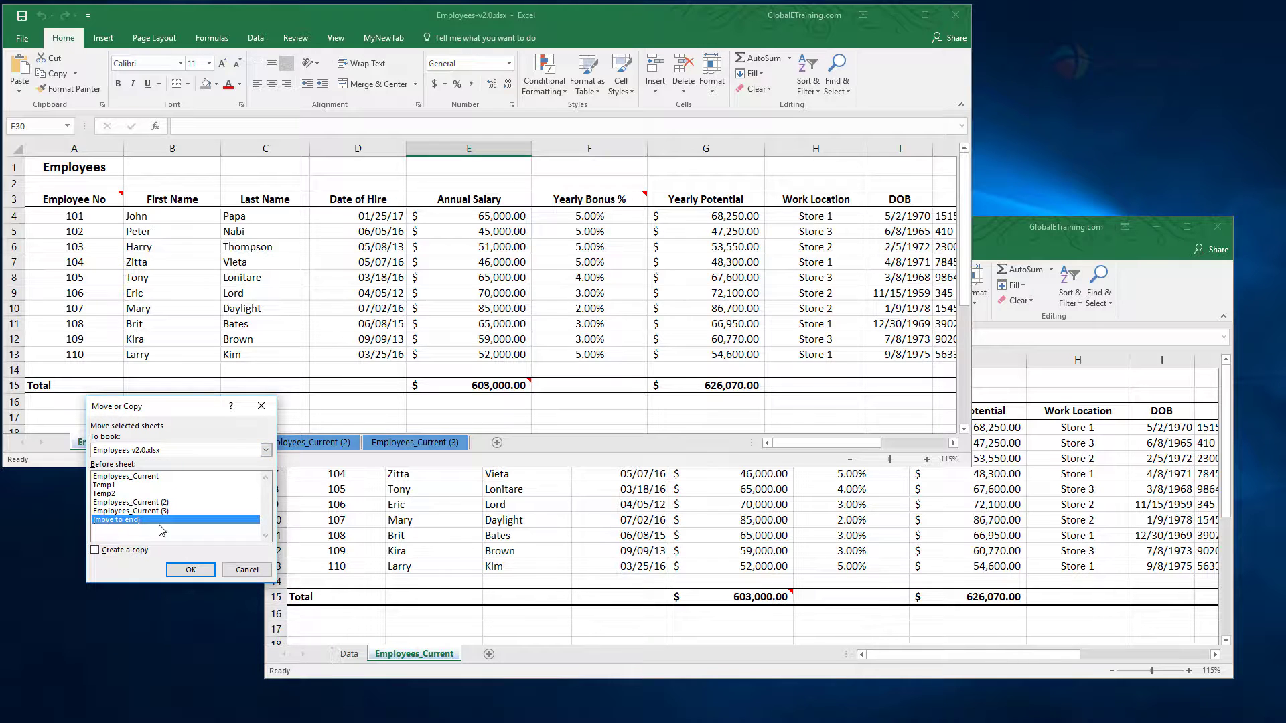
pyautogui.click(191, 569)
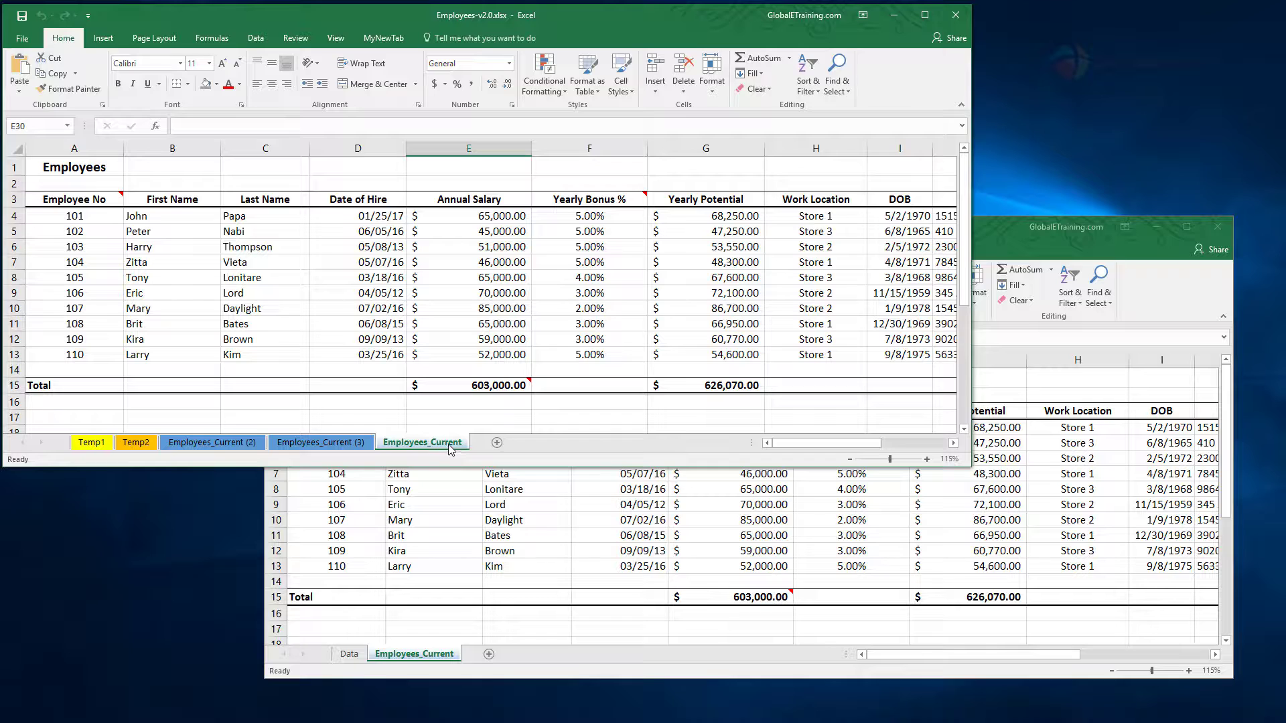
pyautogui.moveTo(450, 449); pyautogui.dragTo(102, 453)
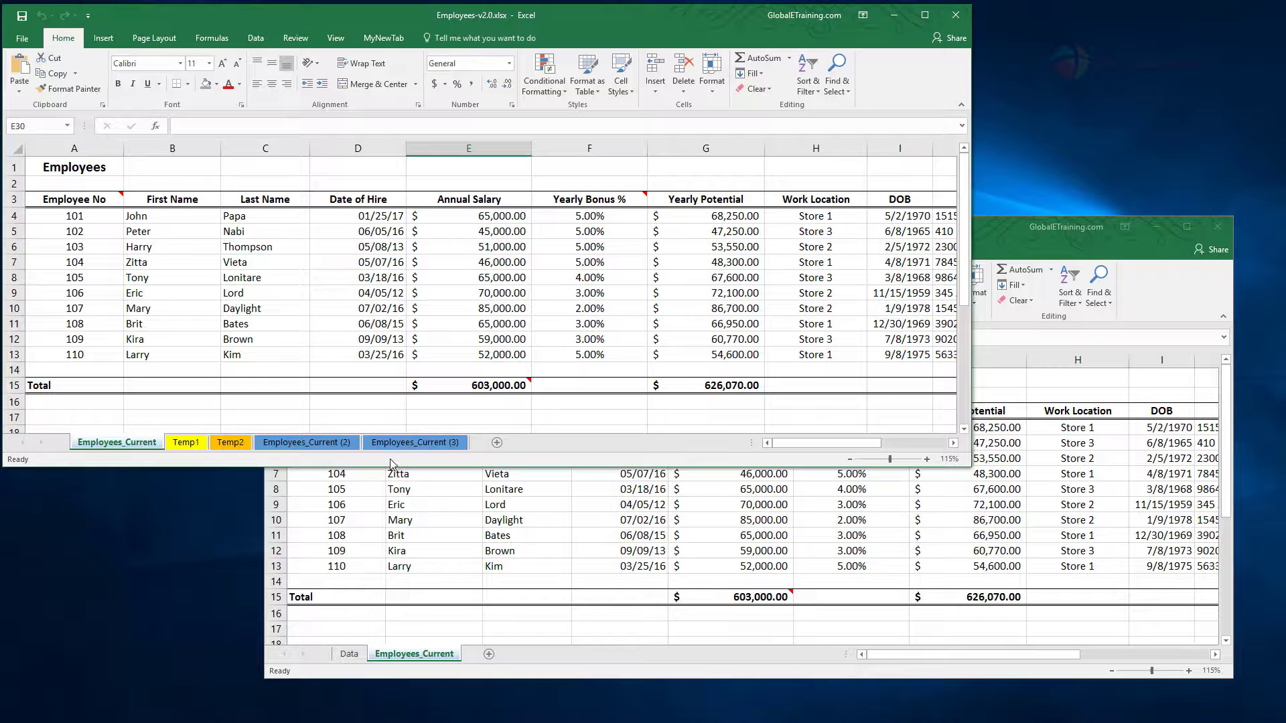
# Step: Delete the copied Employees_Current sheet from Data.xlsx and confirm the deletion
pyautogui.click(397, 657)
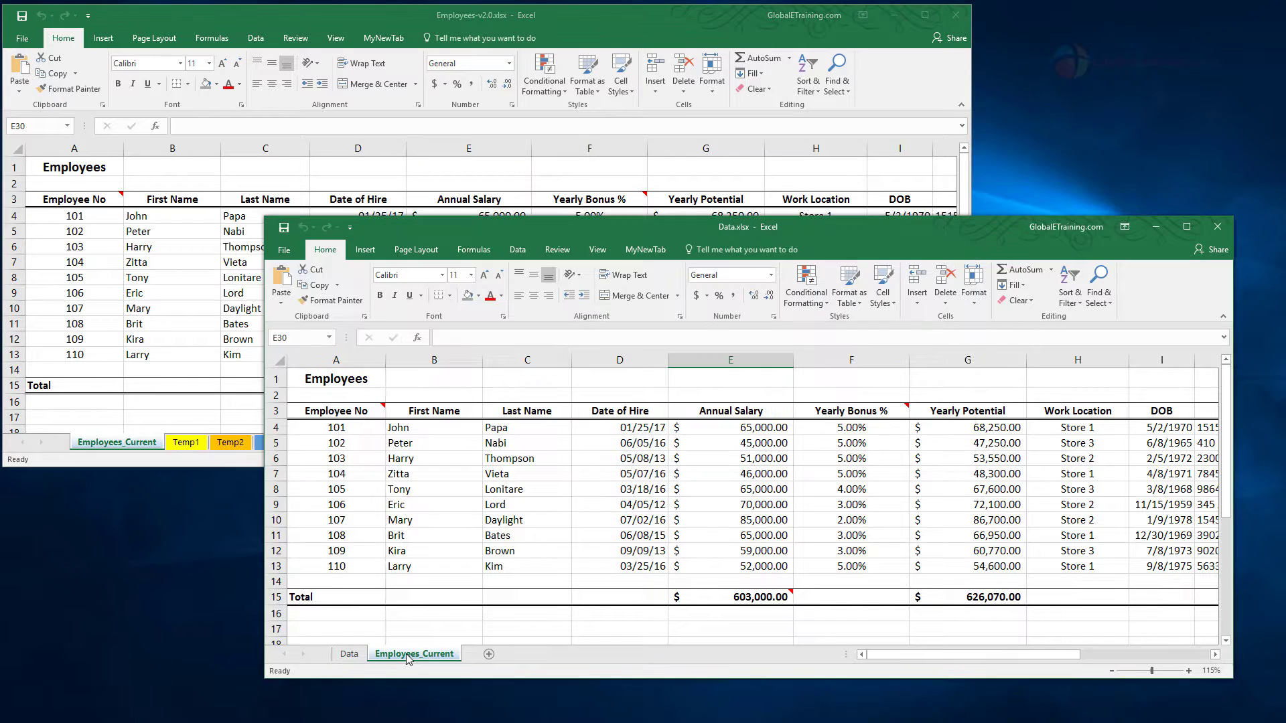
pyautogui.rightClick(397, 657)
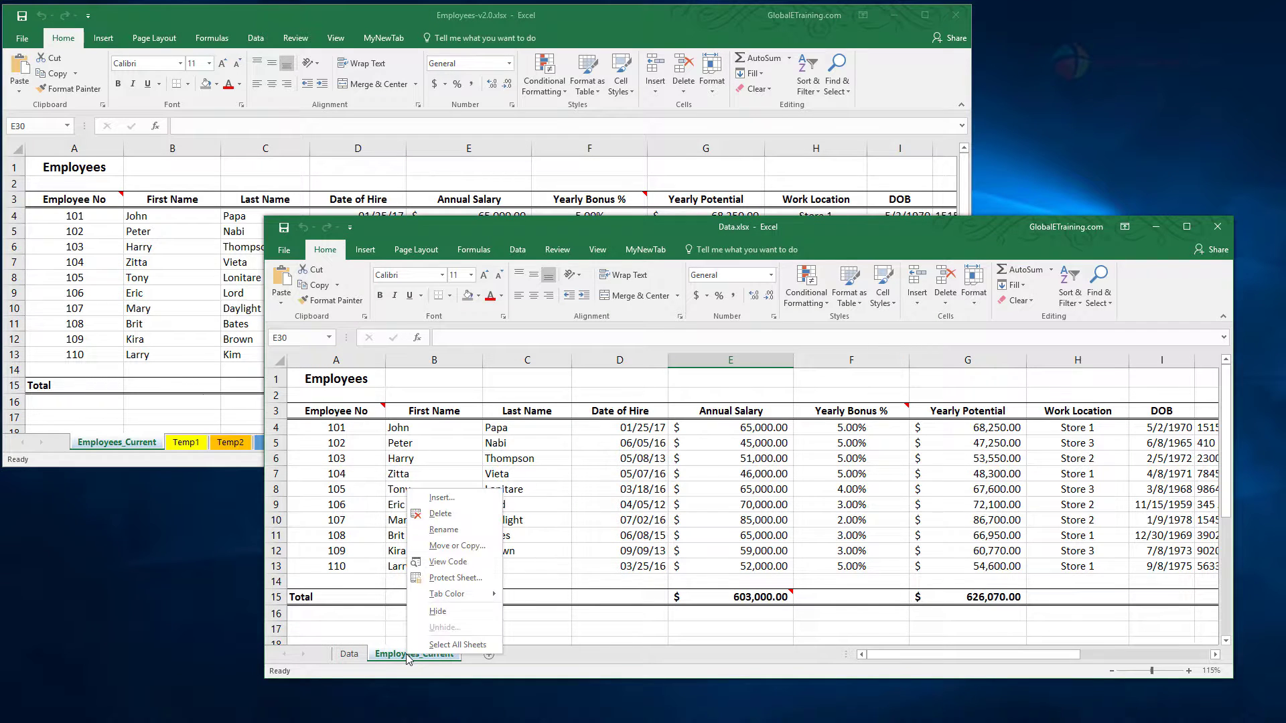
pyautogui.click(448, 517)
pyautogui.click(636, 404)
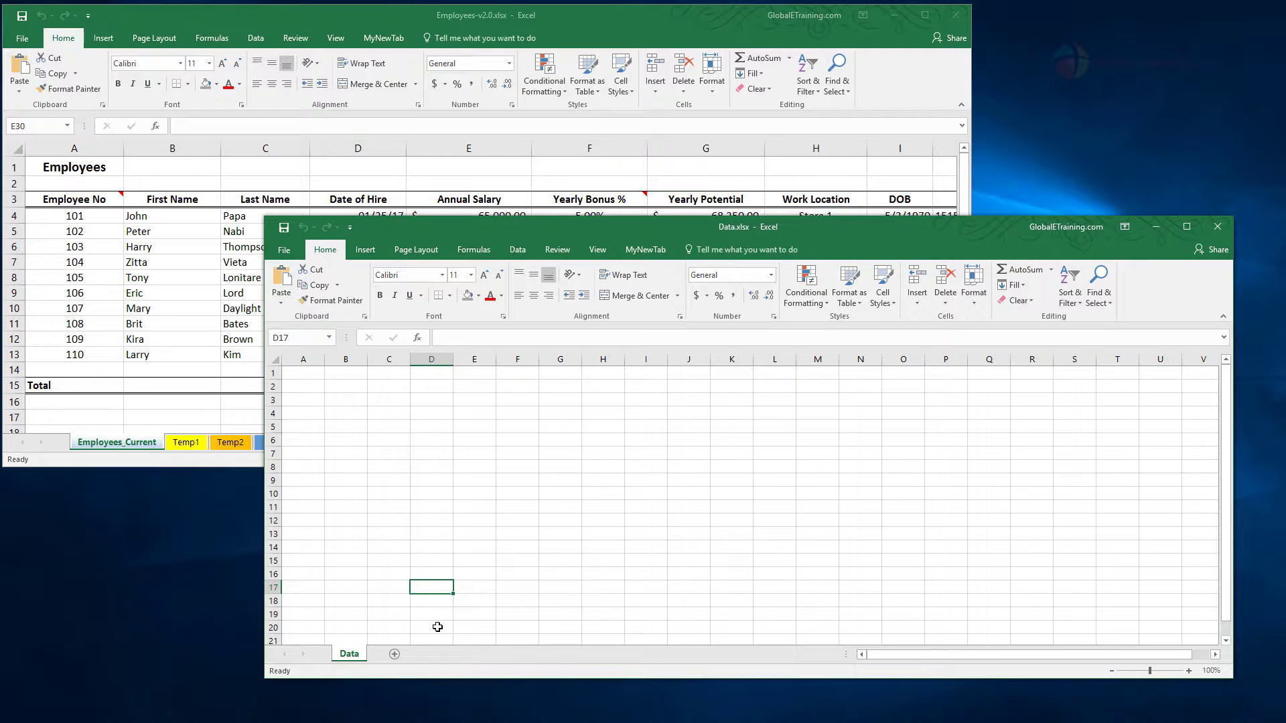
# Step: Move the Temp2 sheet from Employees-v2.0.xlsx into Data.xlsx, placing it before the Data sheet without creating a copy
pyautogui.click(245, 467)
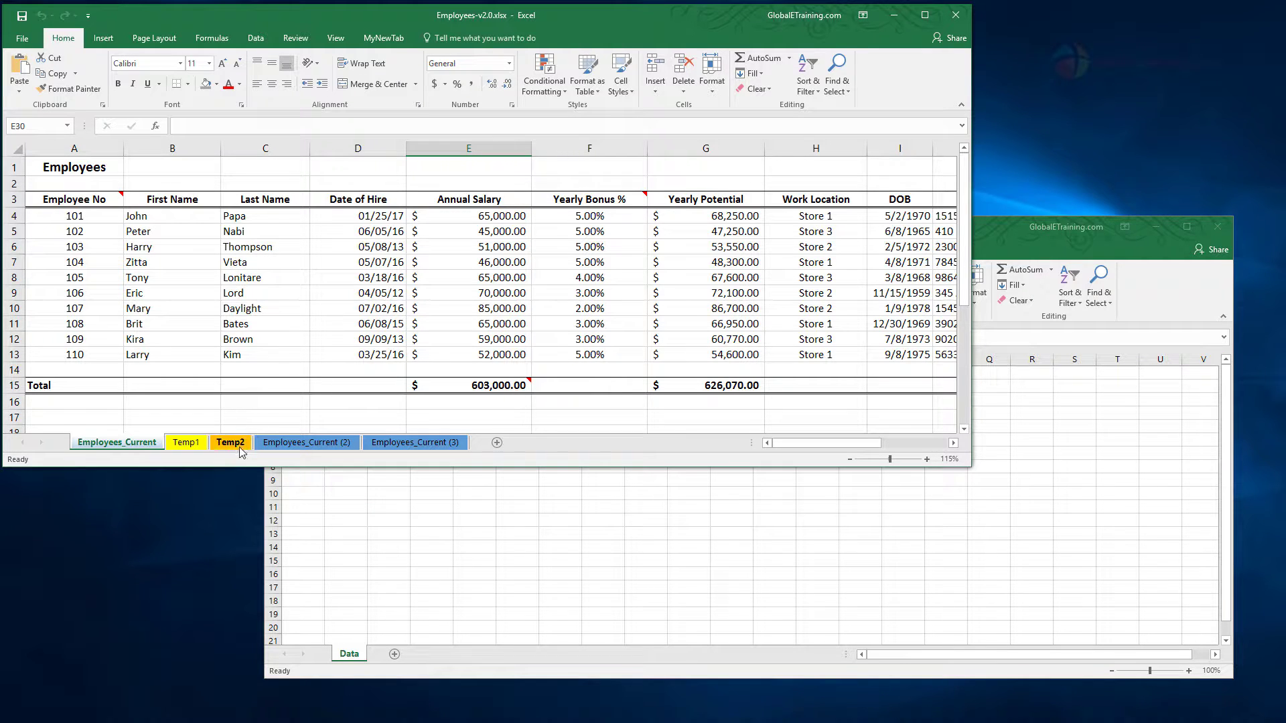
pyautogui.click(428, 676)
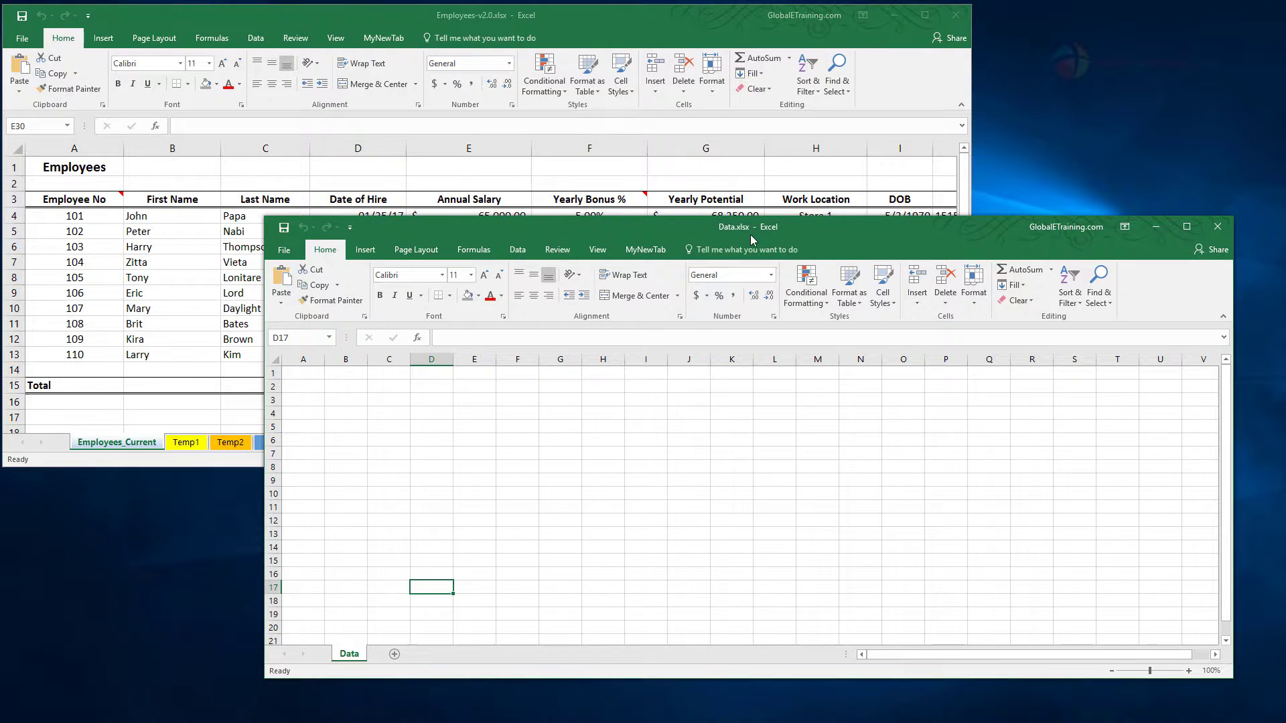
pyautogui.click(228, 464)
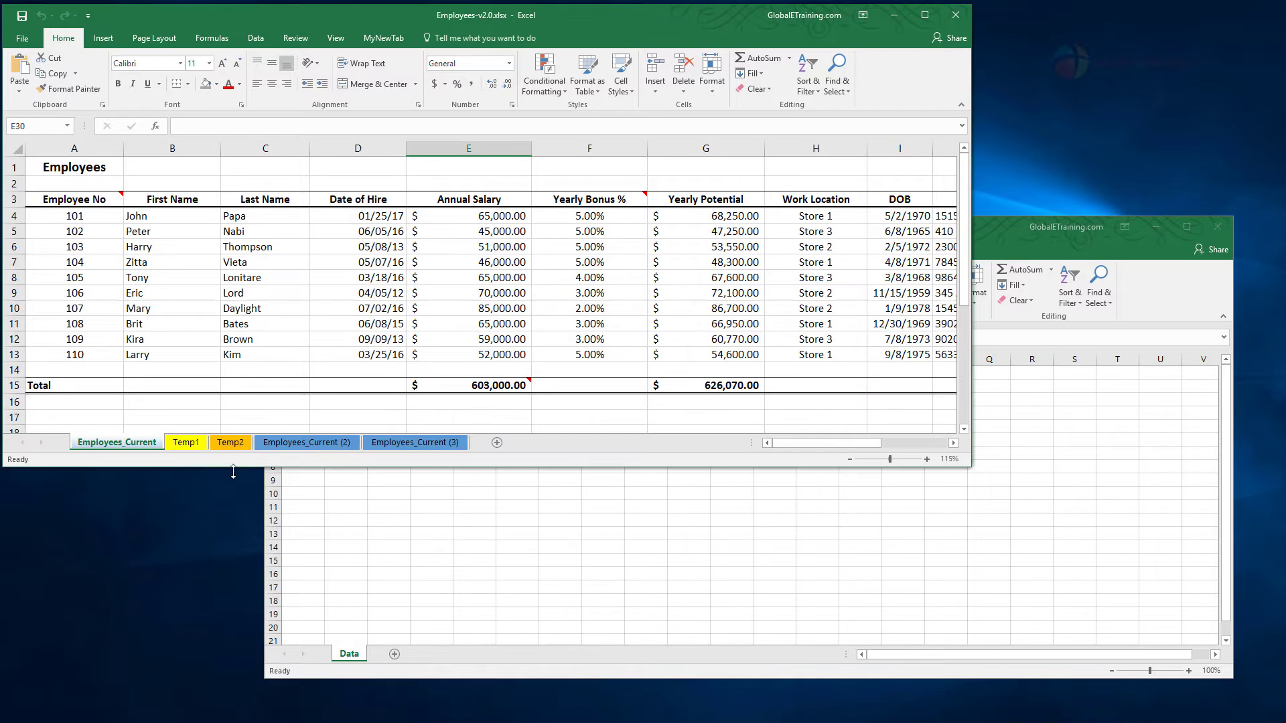
pyautogui.click(234, 446)
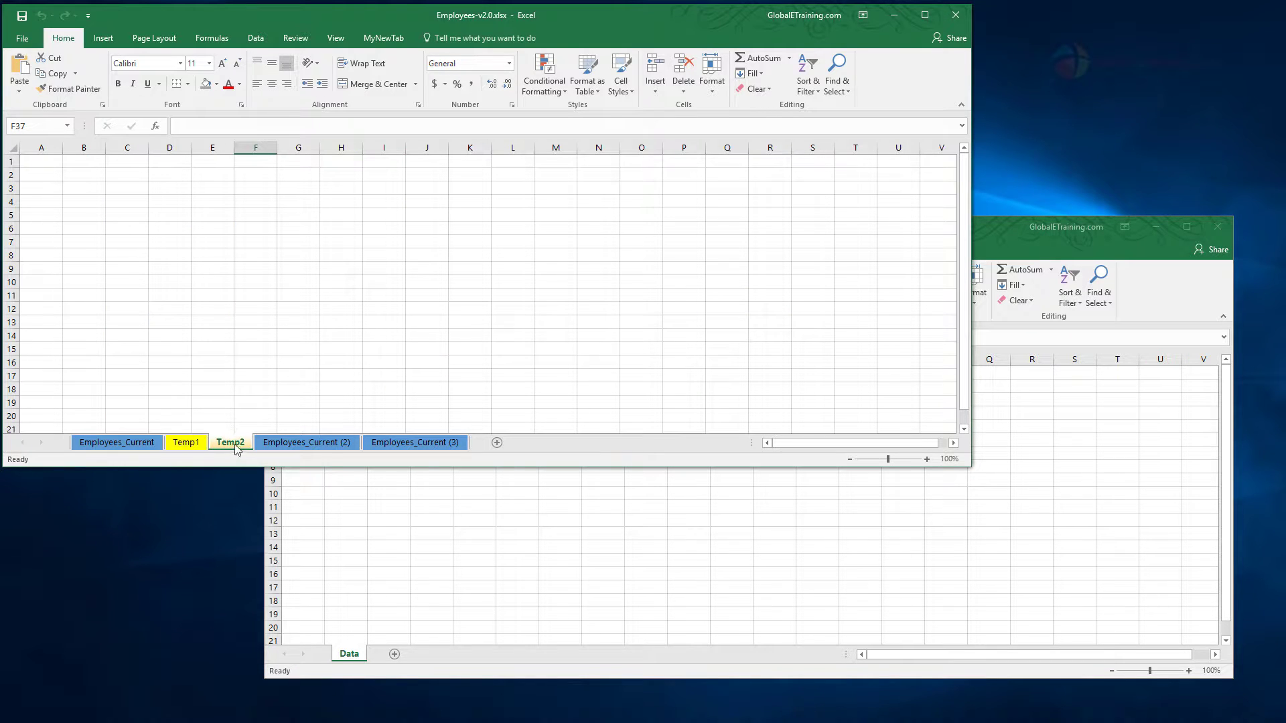
pyautogui.rightClick(238, 447)
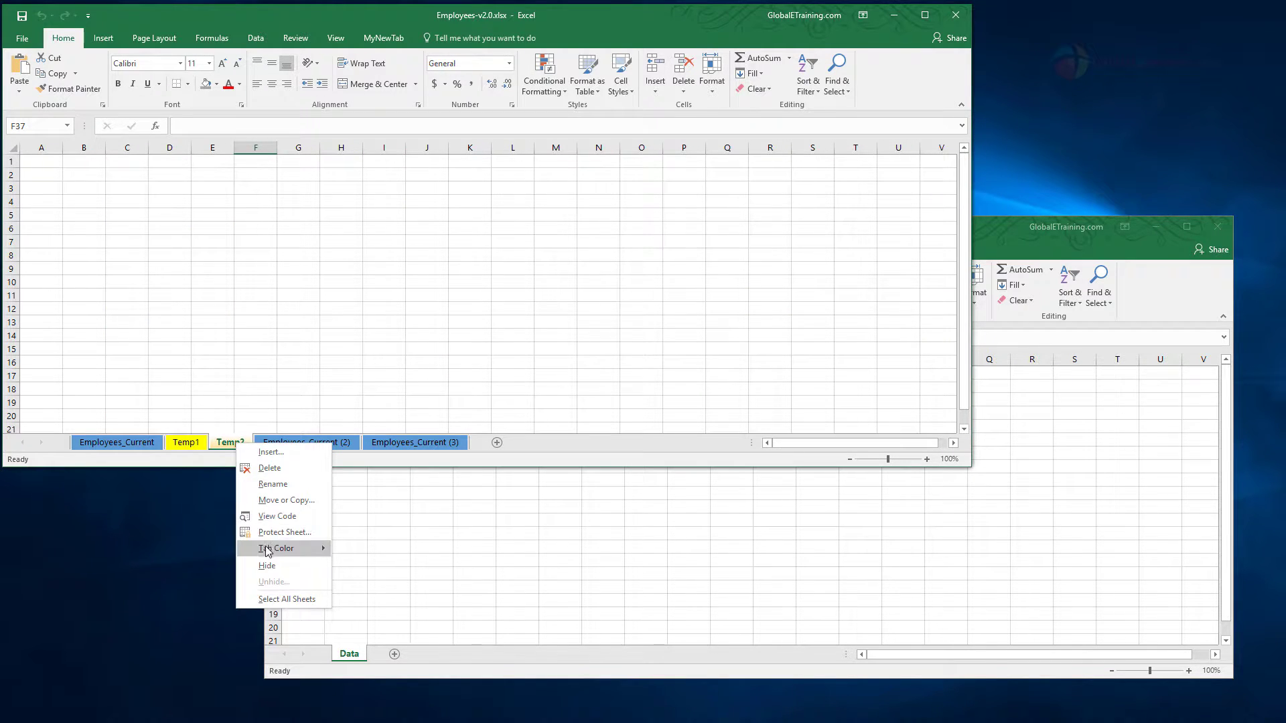
pyautogui.click(283, 501)
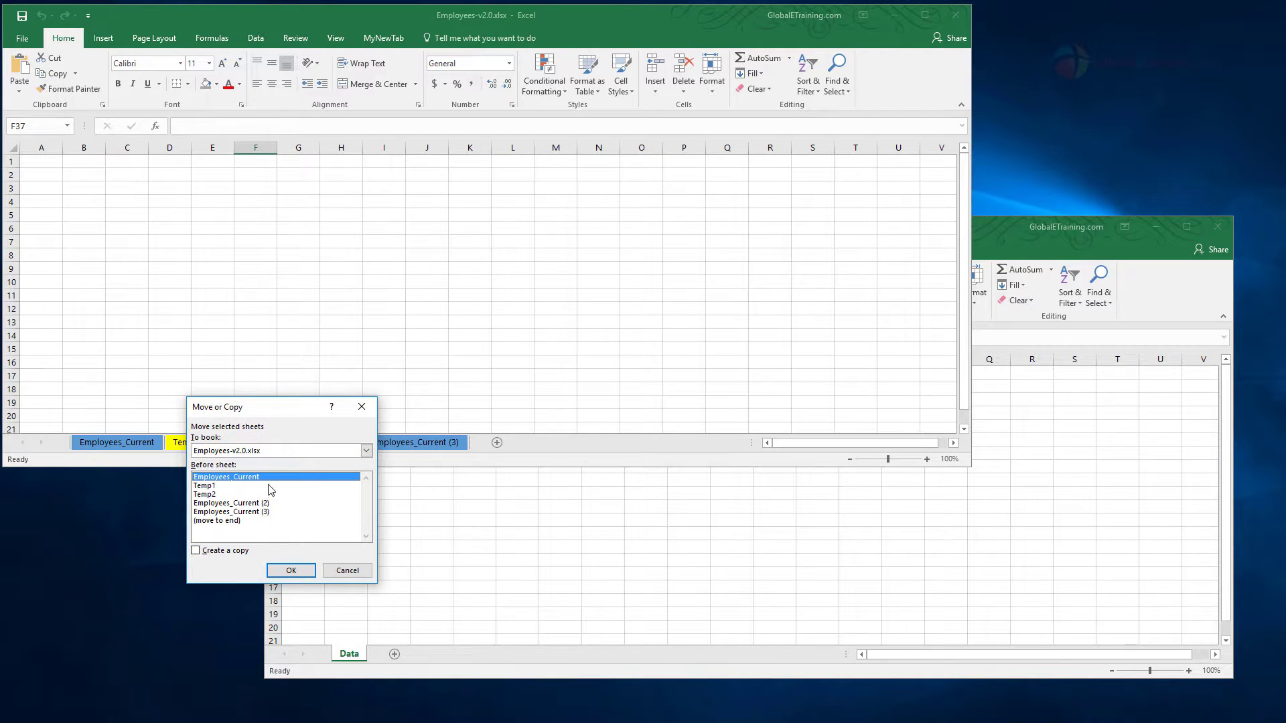
pyautogui.click(367, 451)
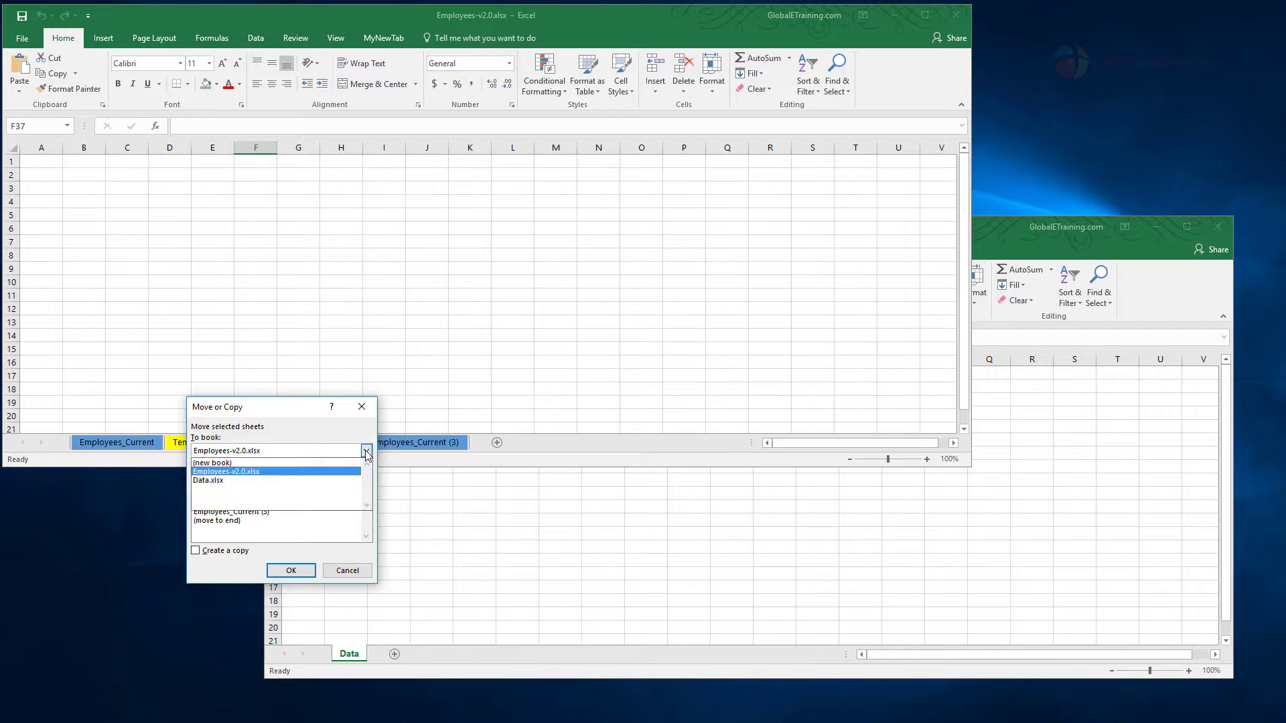
pyautogui.click(208, 480)
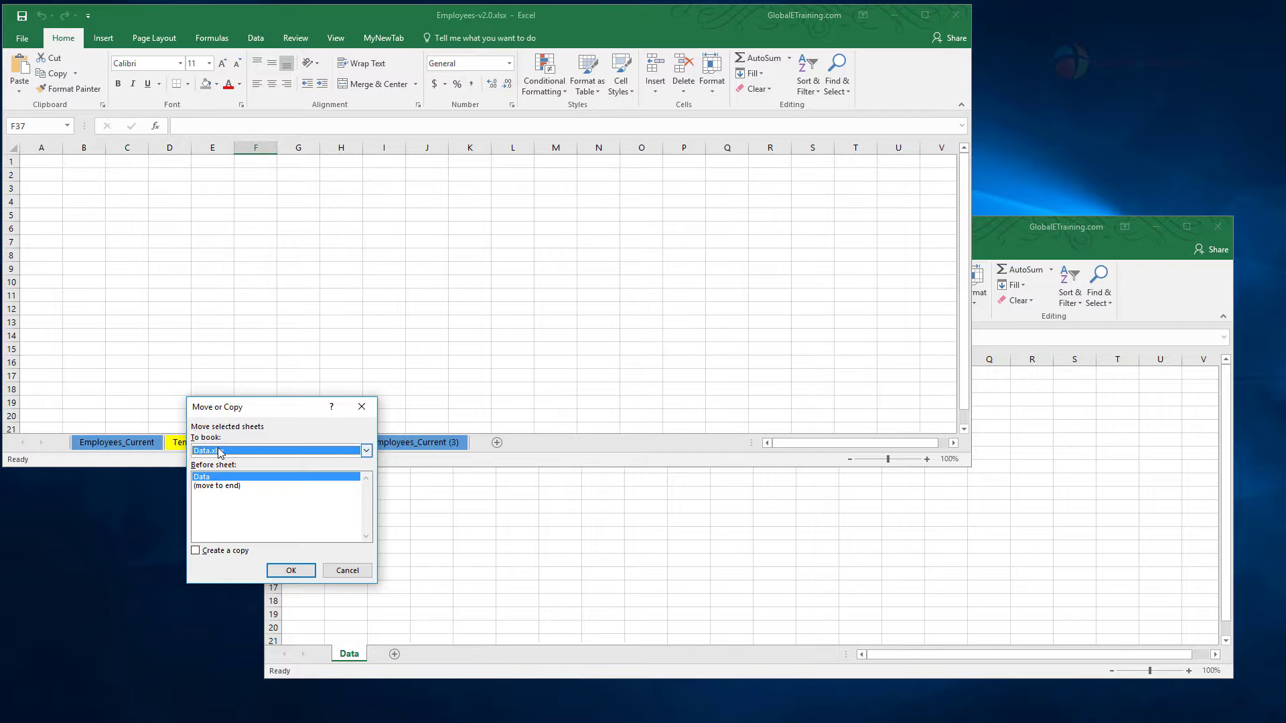
pyautogui.click(290, 570)
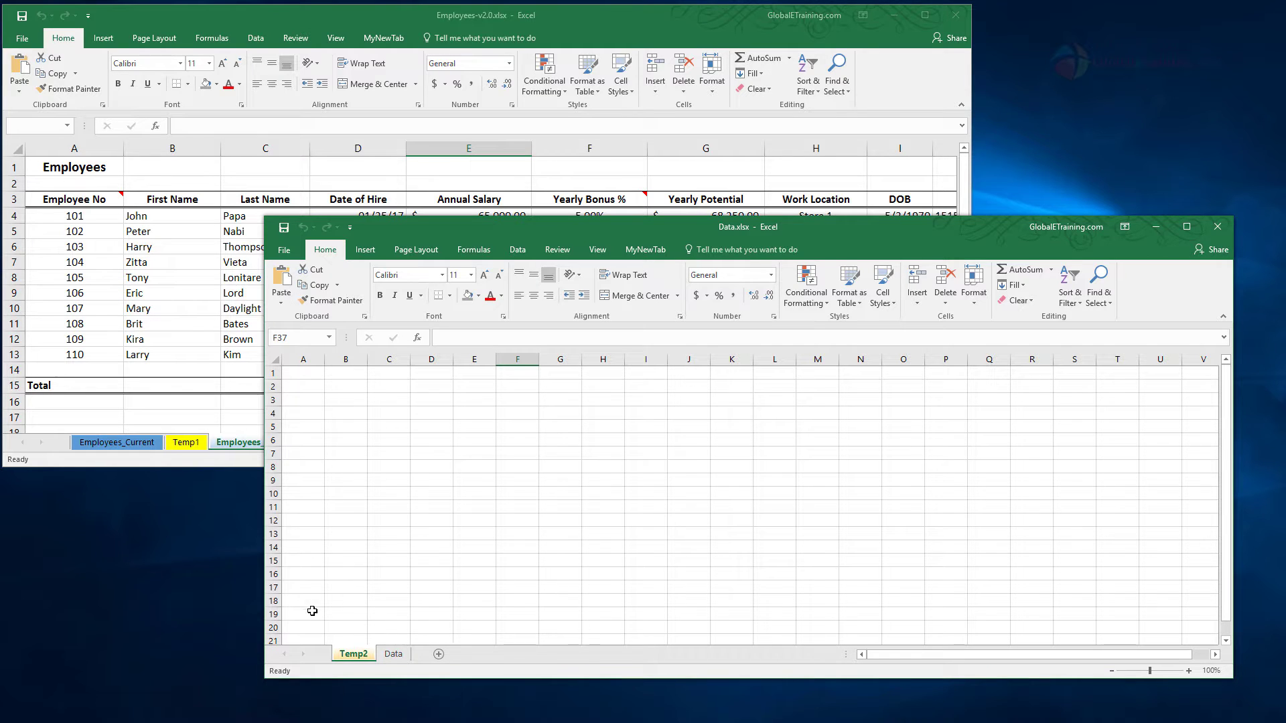
# Step: Move the Temp1 sheet from Employees-v2.0.xlsx directly into Data.xlsx, placing it before the Temp2 sheet
pyautogui.click(235, 460)
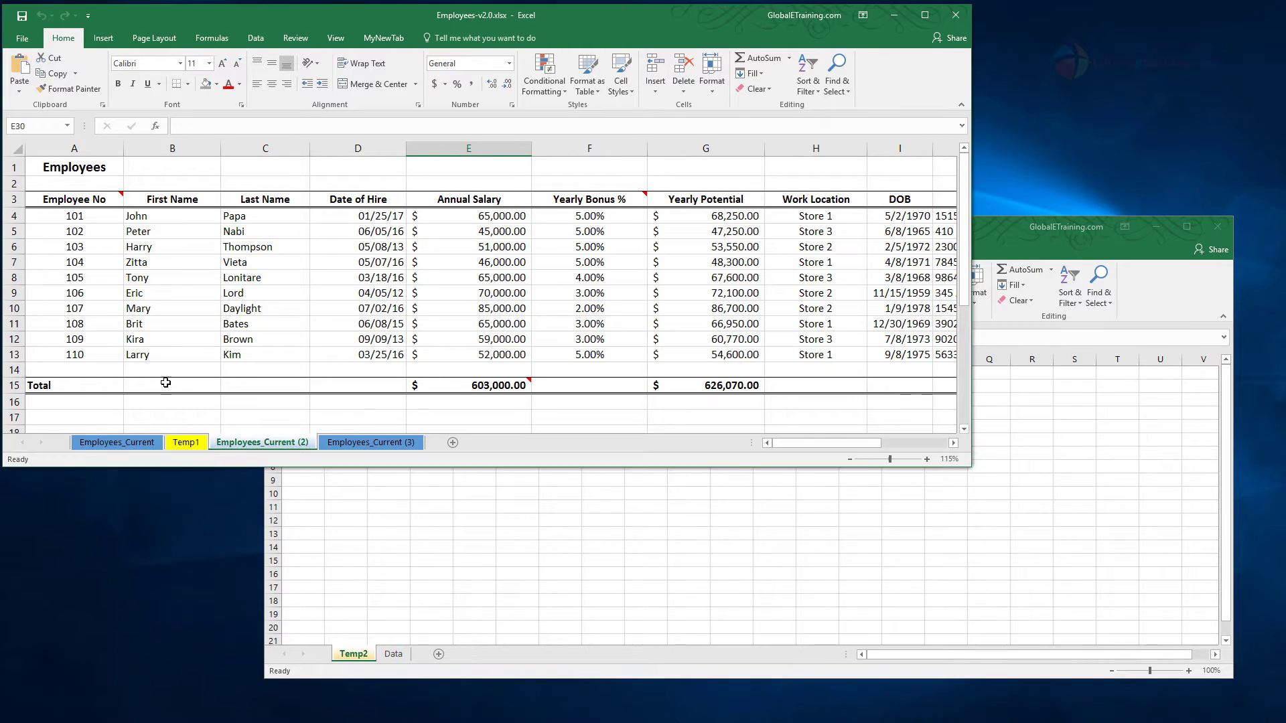
pyautogui.click(188, 442)
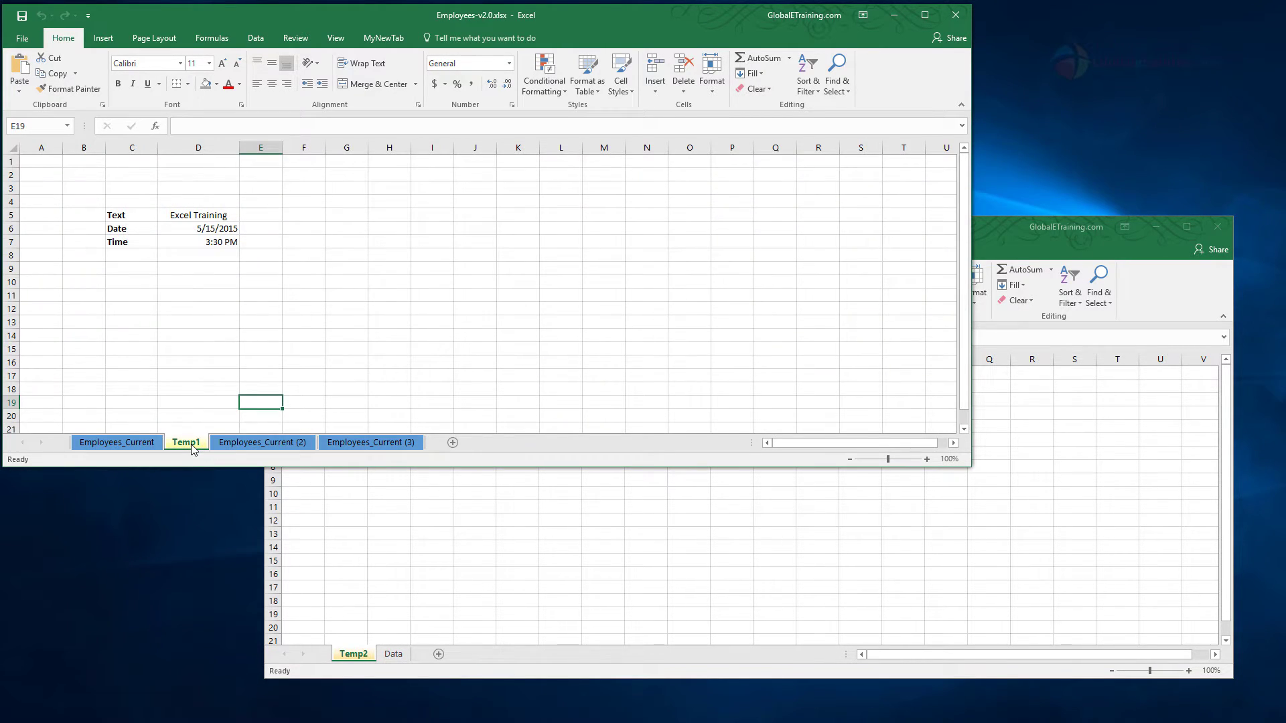
pyautogui.moveTo(191, 447); pyautogui.dragTo(335, 653)
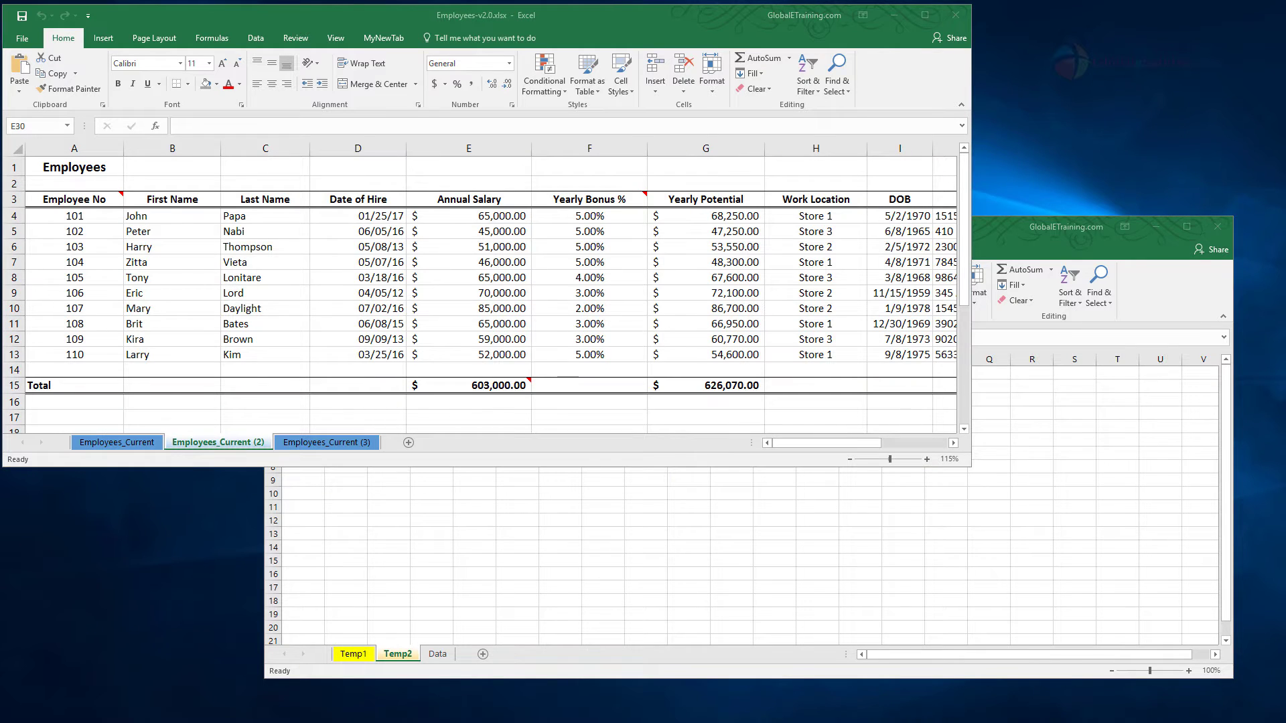